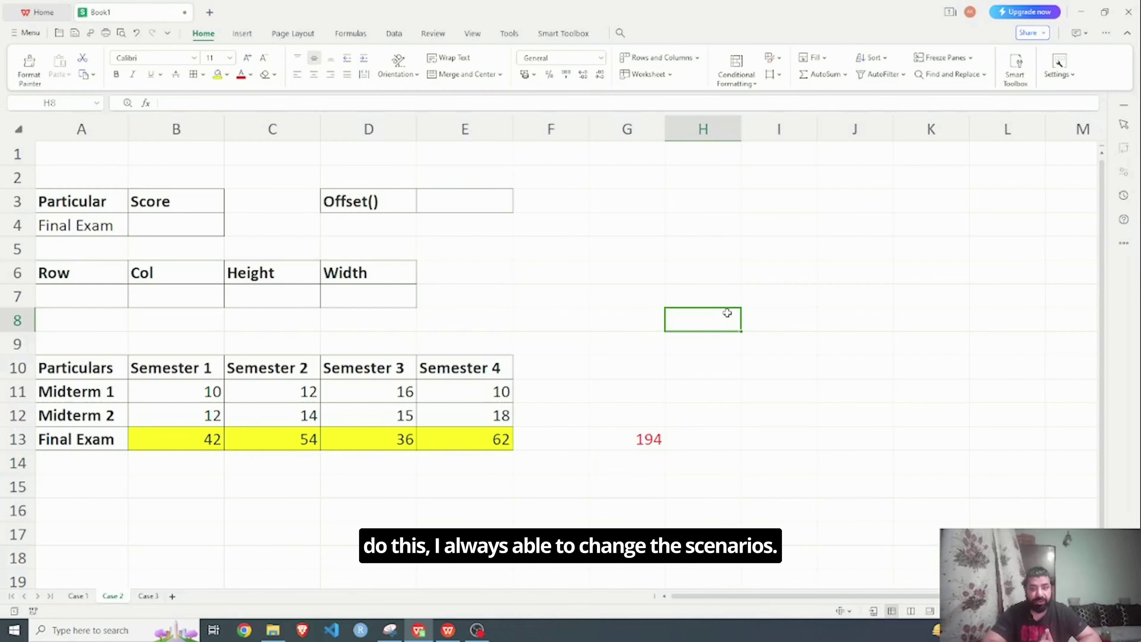
Enter 3 as the Row value in A7 and 1 as the Col value in B7
{"action": "key", "text": "Left"}
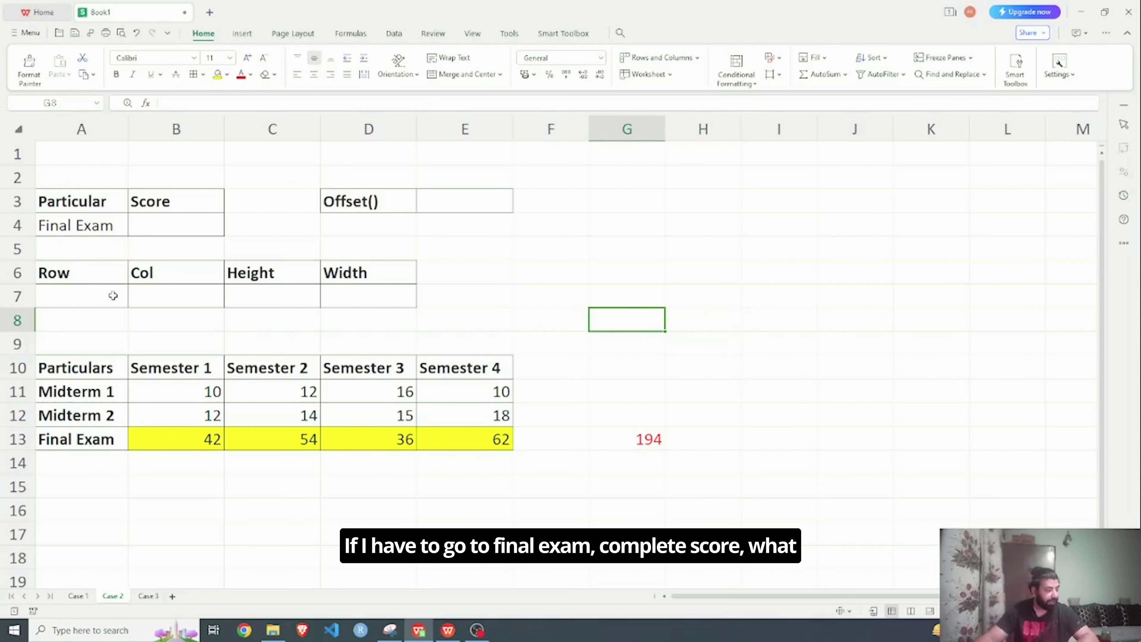
{"action": "double_click", "coordinate": [86, 296]}
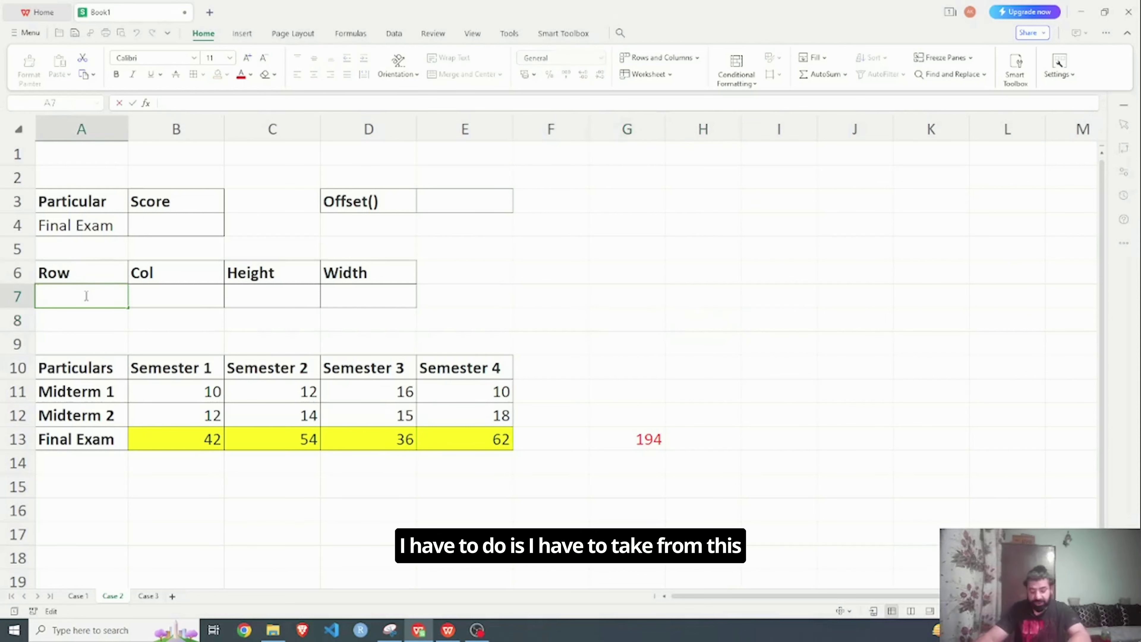
{"action": "left_click", "coordinate": [52, 364]}
{"action": "left_click", "coordinate": [47, 290]}
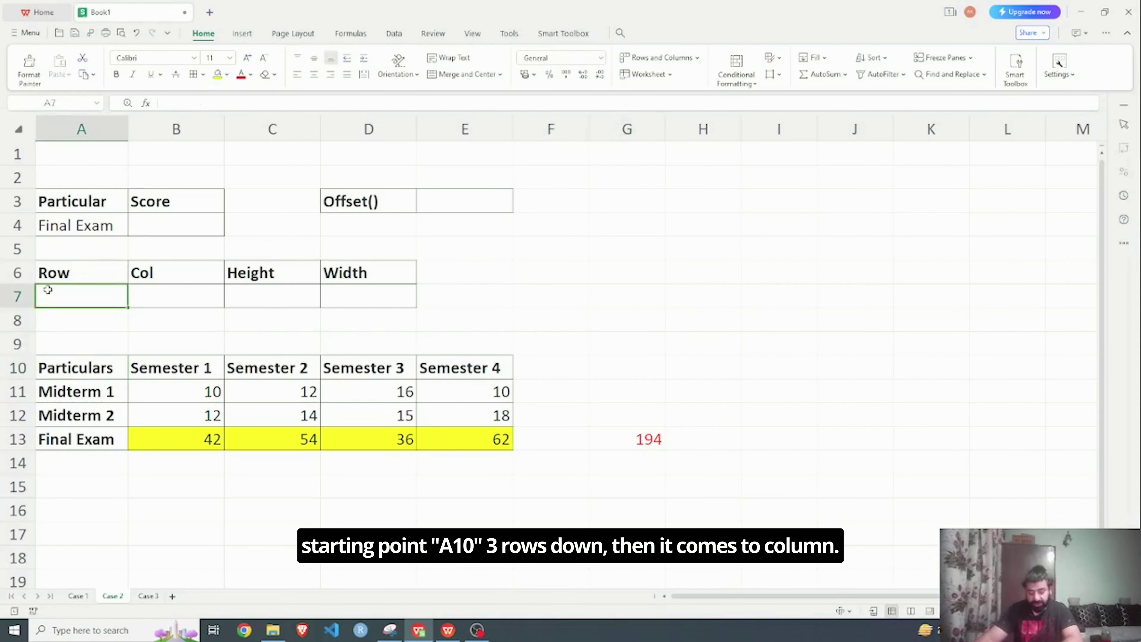
{"action": "type", "text": "3"}
{"action": "left_click", "coordinate": [170, 332]}
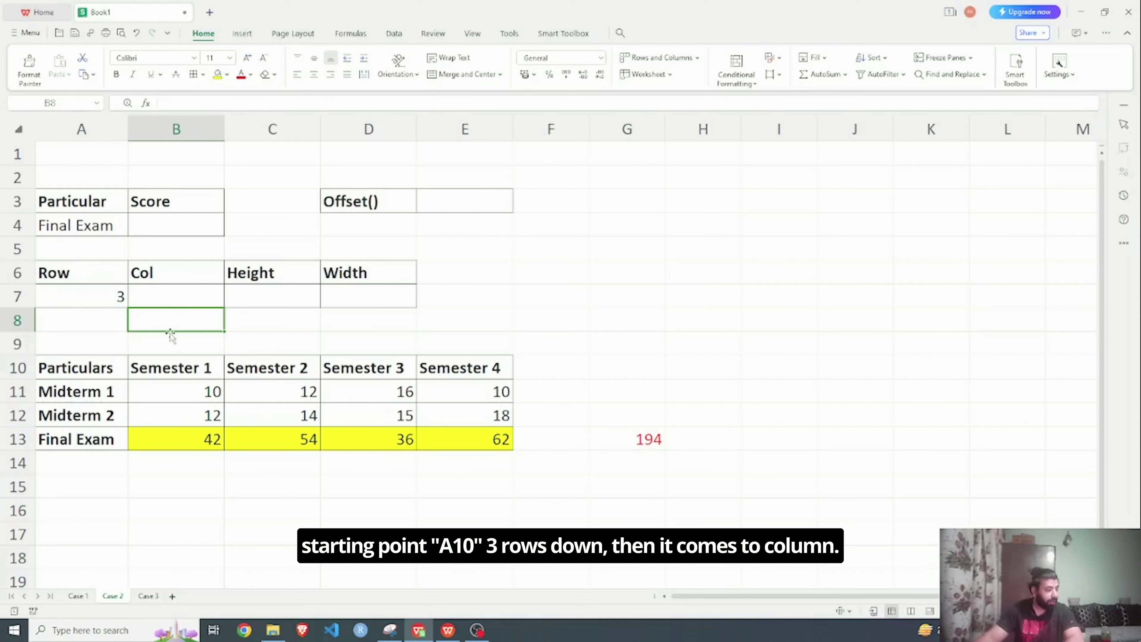
{"action": "left_click", "coordinate": [154, 298]}
{"action": "type", "text": "1"}
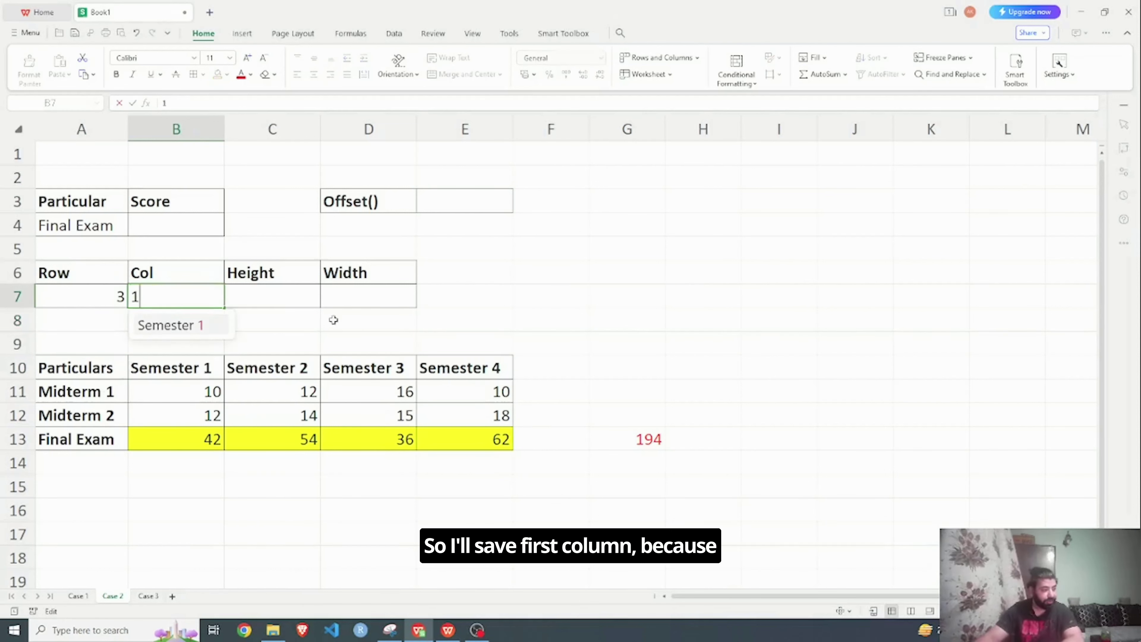
{"action": "left_click", "coordinate": [317, 325]}
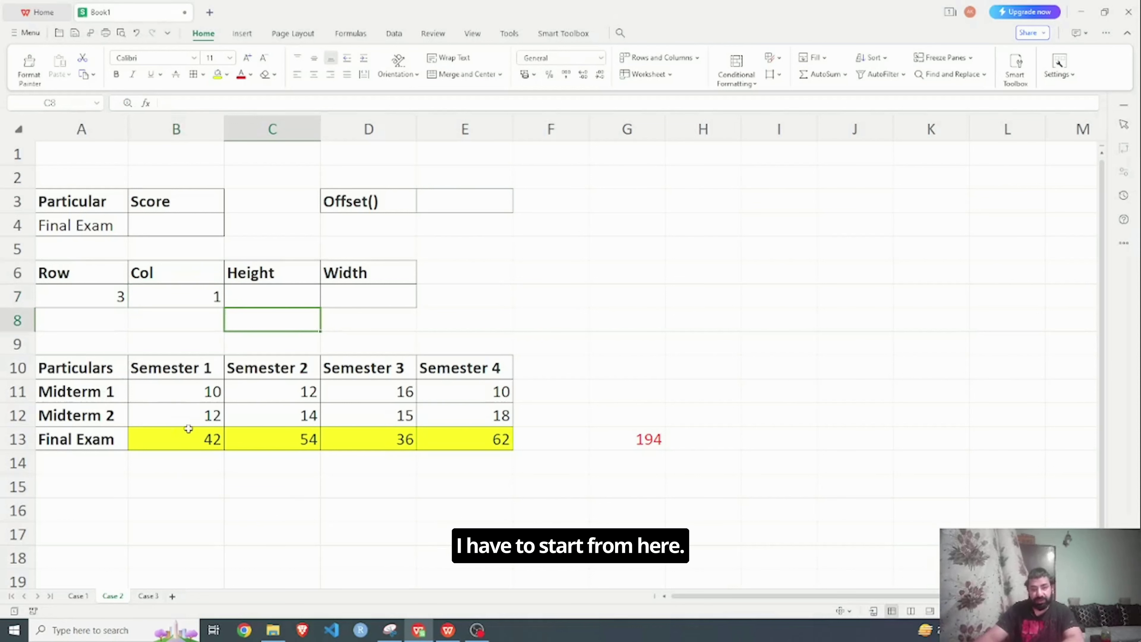
Enter 1 as the Height value in C7 and 4 as the Width value in D7
{"action": "left_click", "coordinate": [247, 299]}
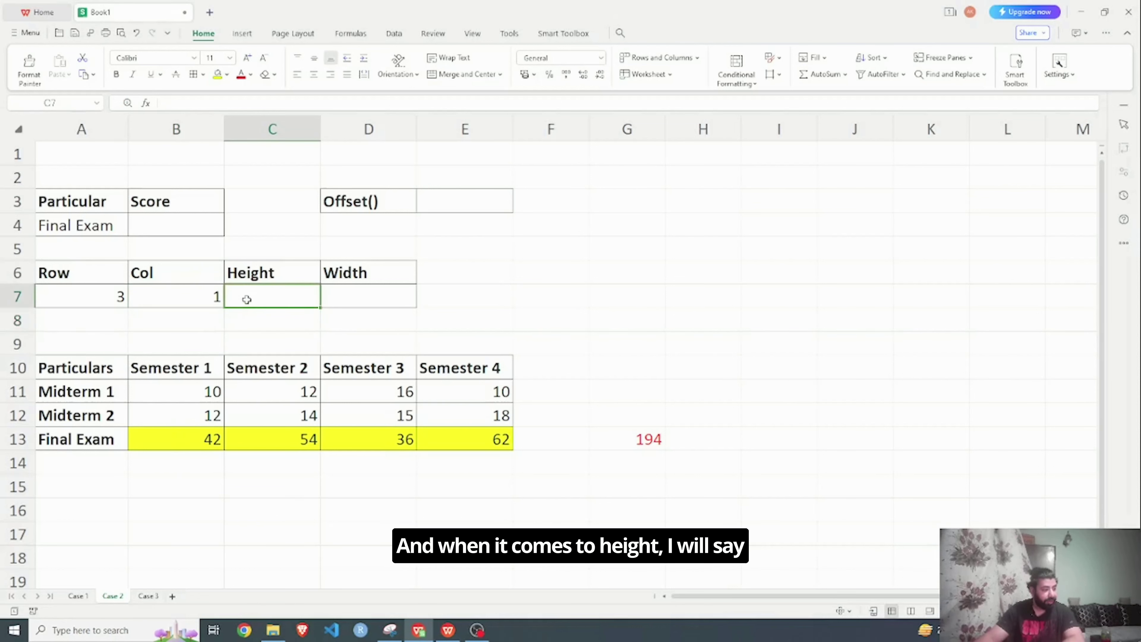
{"action": "type", "text": "1"}
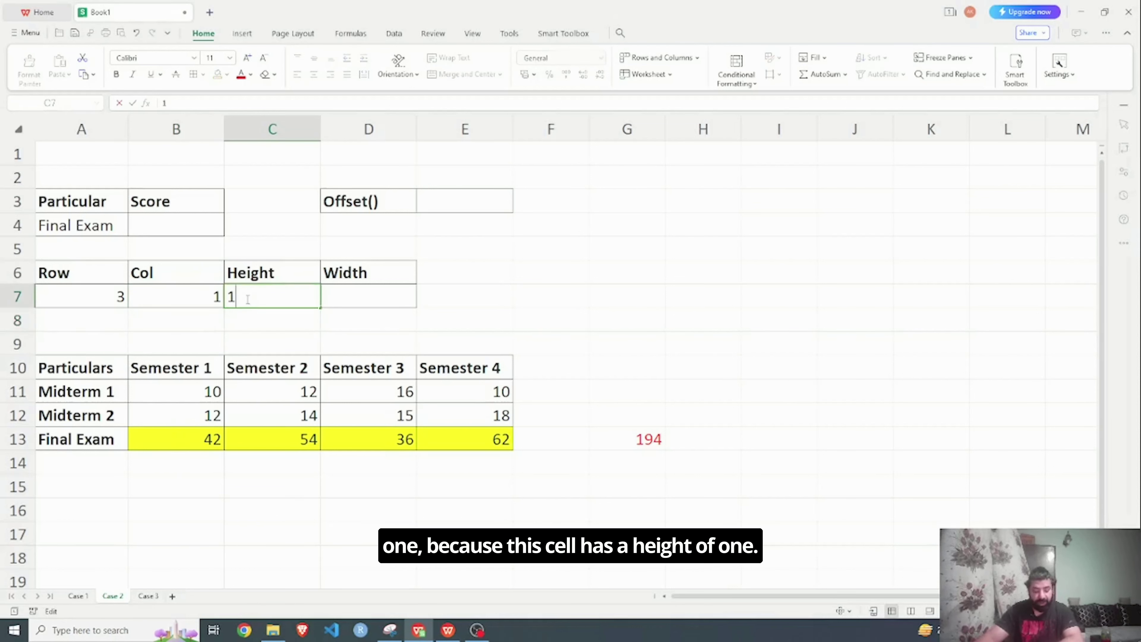
{"action": "key", "text": "Return"}
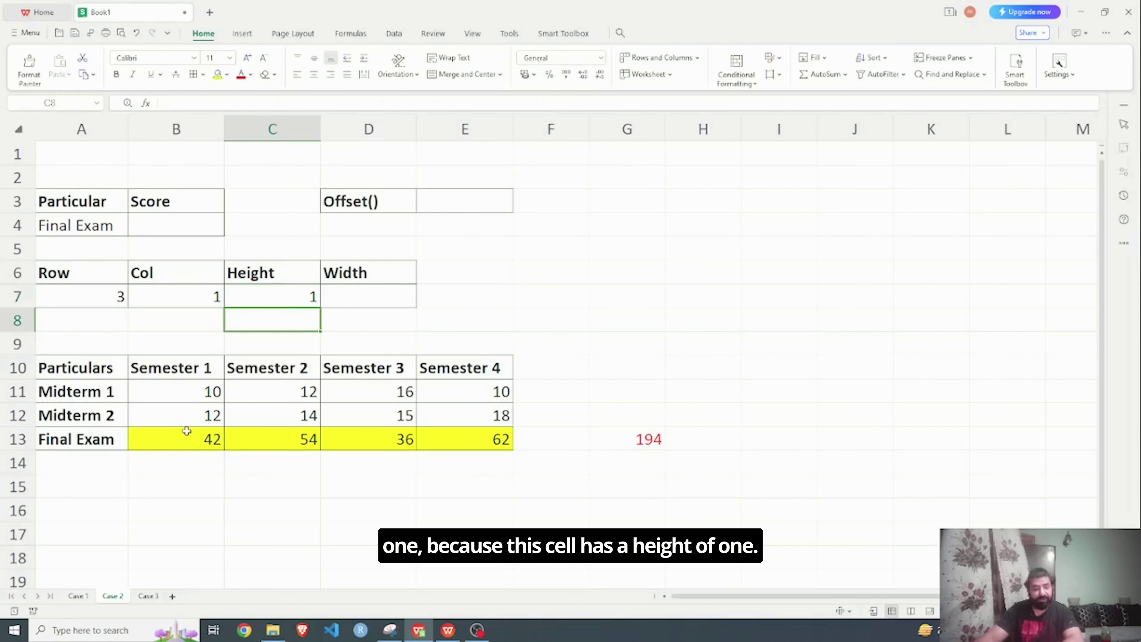
{"action": "left_click_drag", "start_coordinate": [184, 407], "coordinate": [186, 441]}
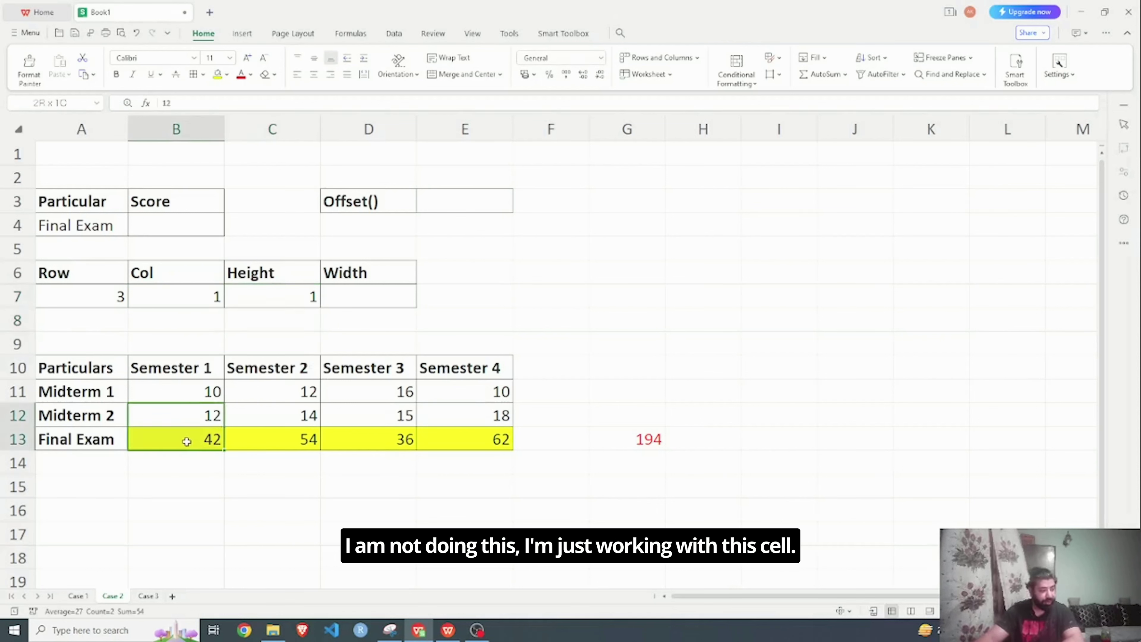
{"action": "left_click", "coordinate": [148, 439]}
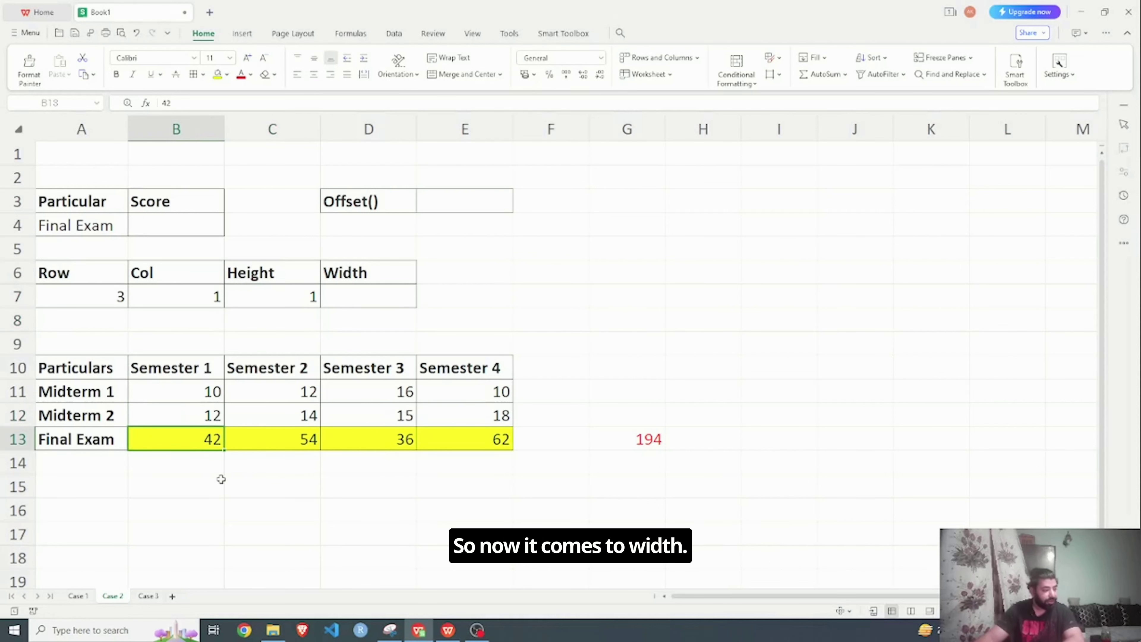
{"action": "double_click", "coordinate": [353, 296]}
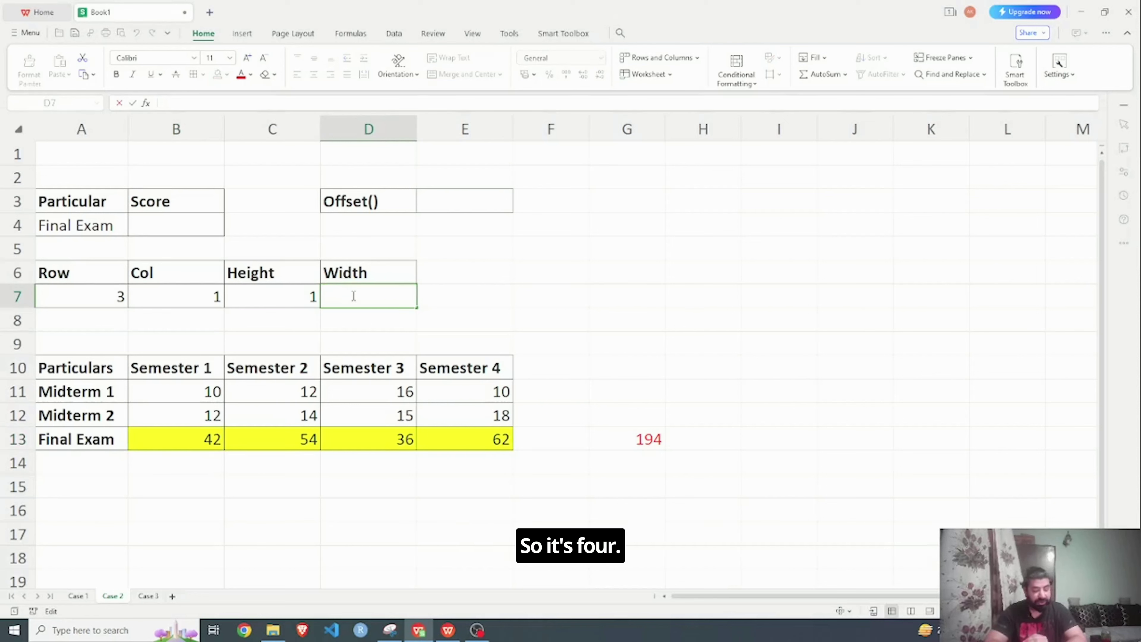
{"action": "type", "text": "4"}
{"action": "key", "text": "Return"}
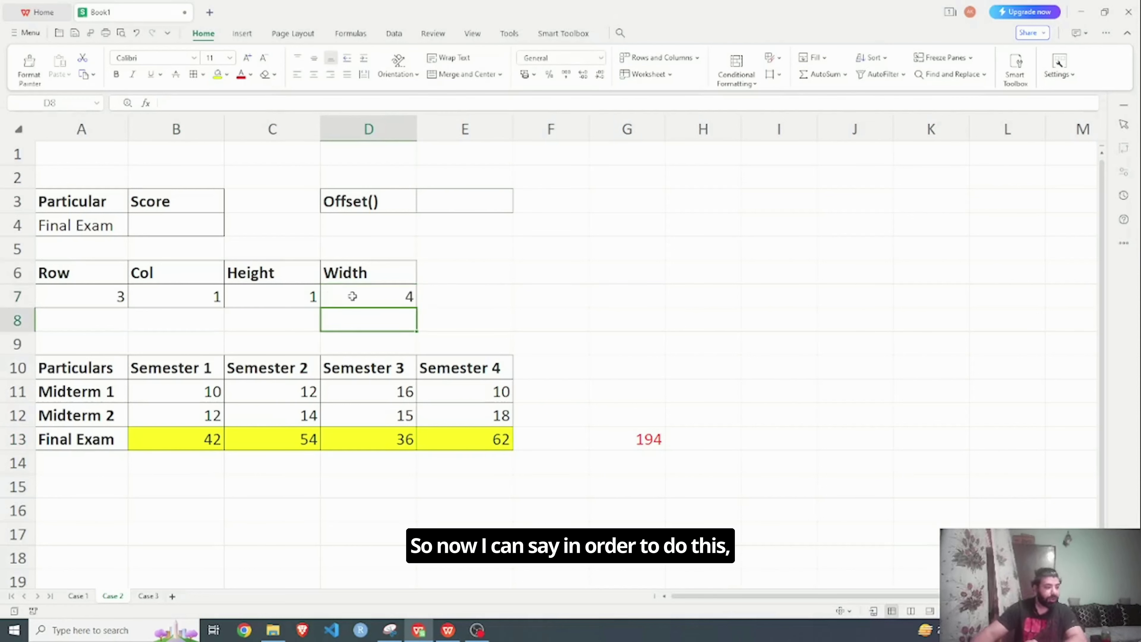
Start a SUM(OFFSET()) formula in E3, beside the Offset() label, with A10 as the starting reference
{"action": "left_click", "coordinate": [449, 272]}
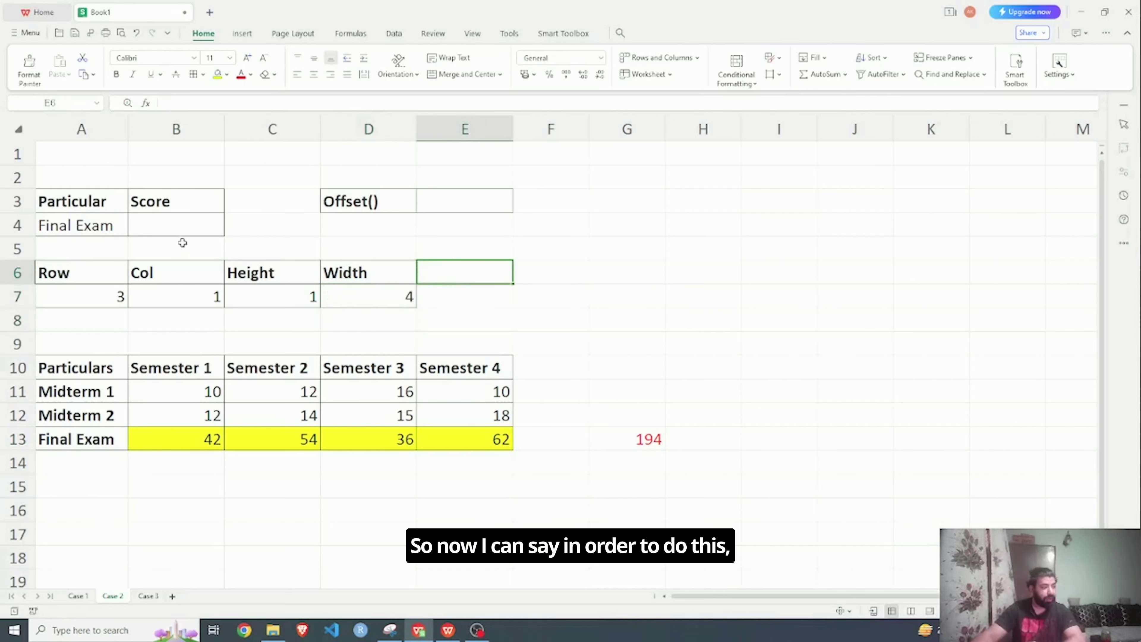
{"action": "left_click", "coordinate": [431, 193]}
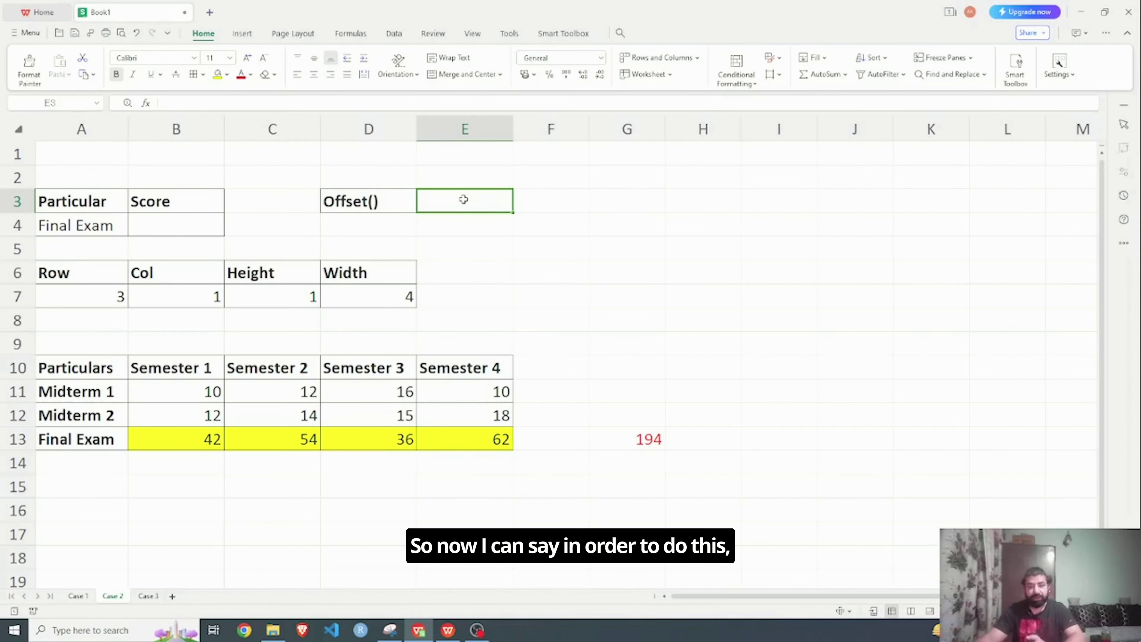
{"action": "type", "text": "="}
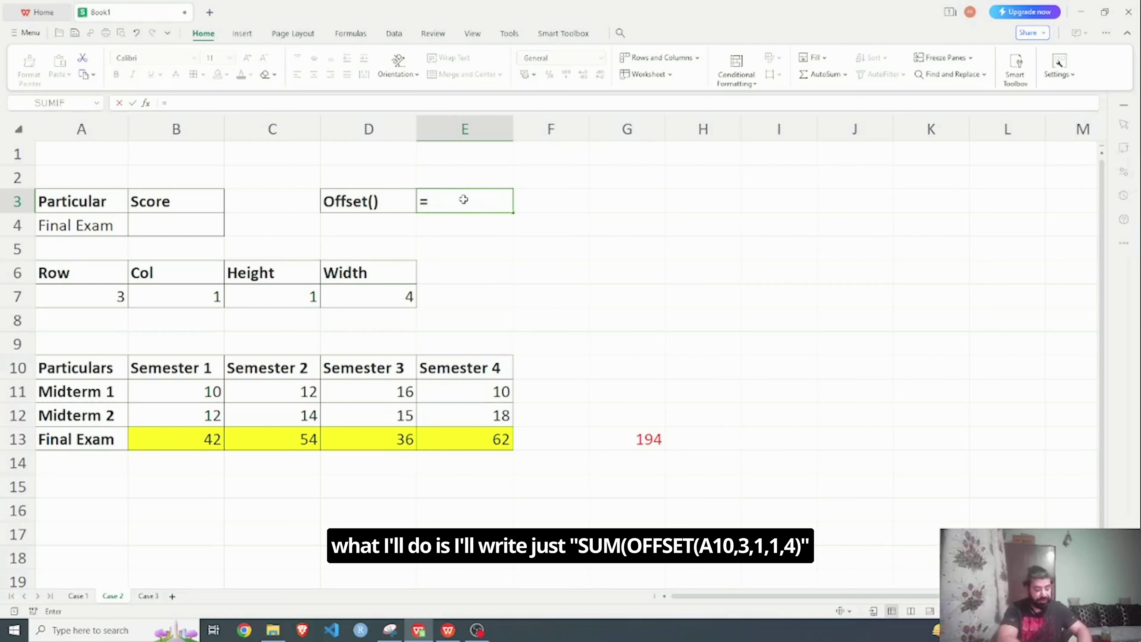
{"action": "type", "text": "Sum"}
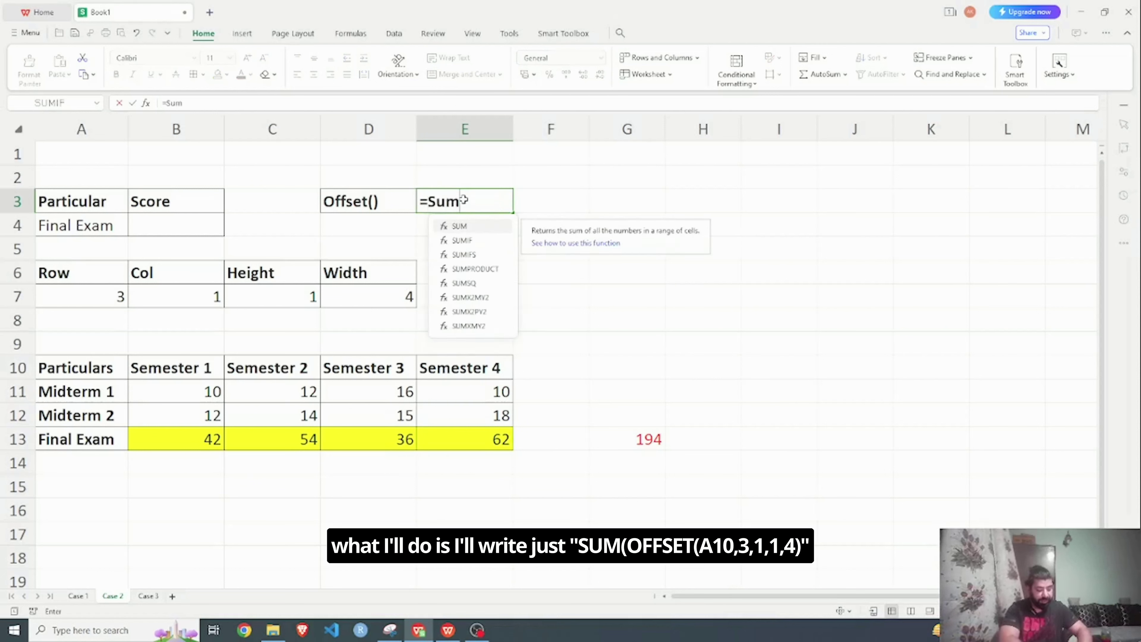
{"action": "type", "text": "(OF"}
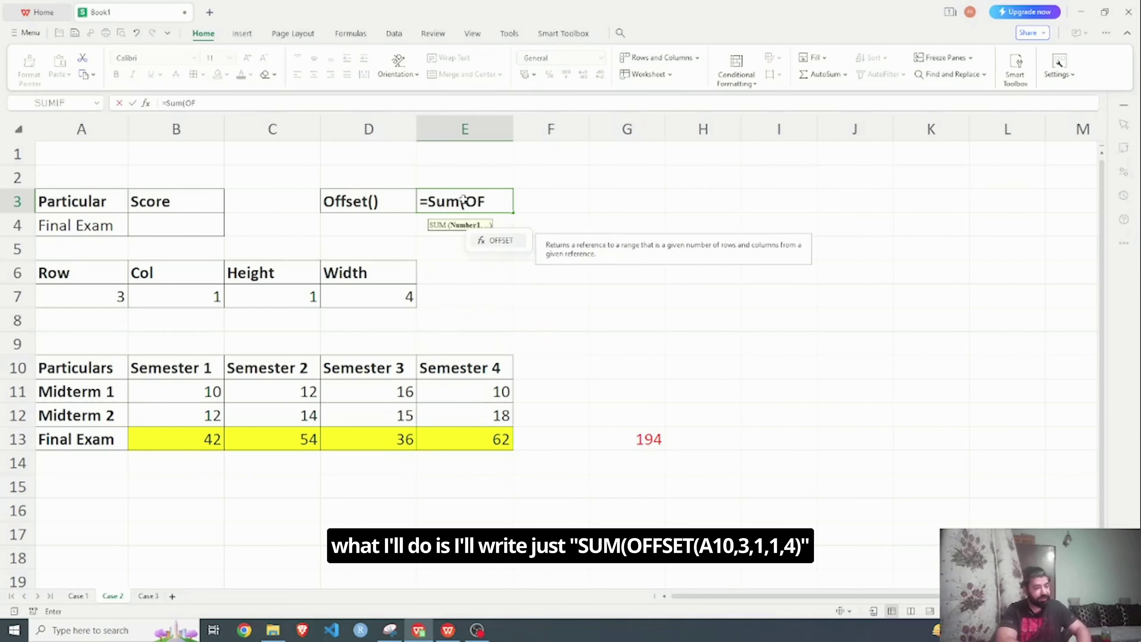
{"action": "type", "text": "FSET("}
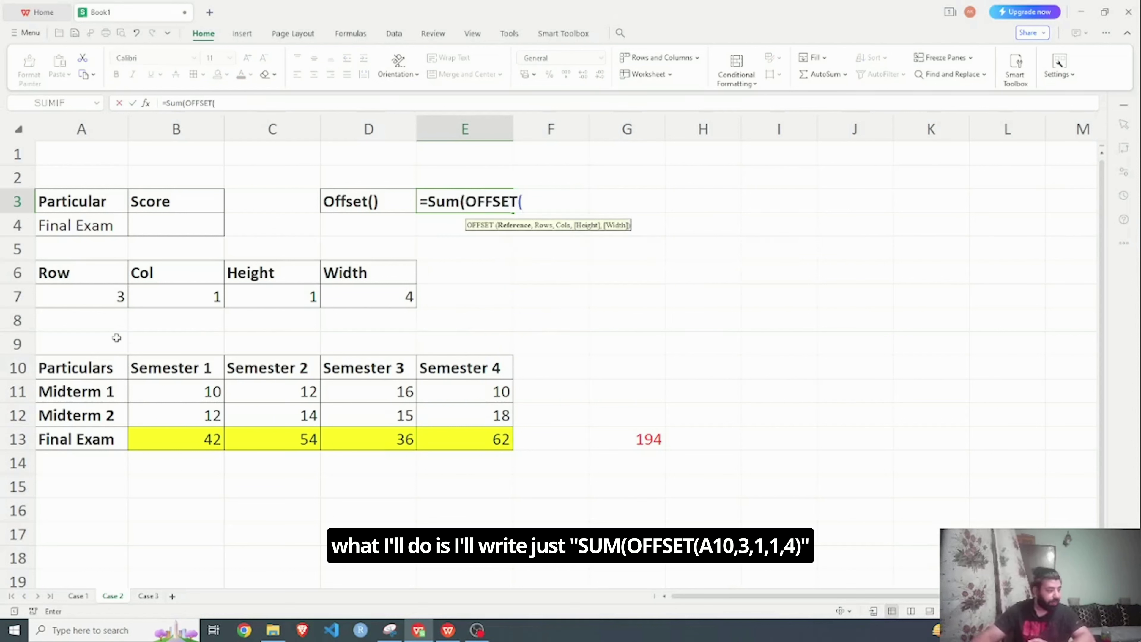
{"action": "left_click", "coordinate": [84, 368]}
{"action": "type", "text": ","}
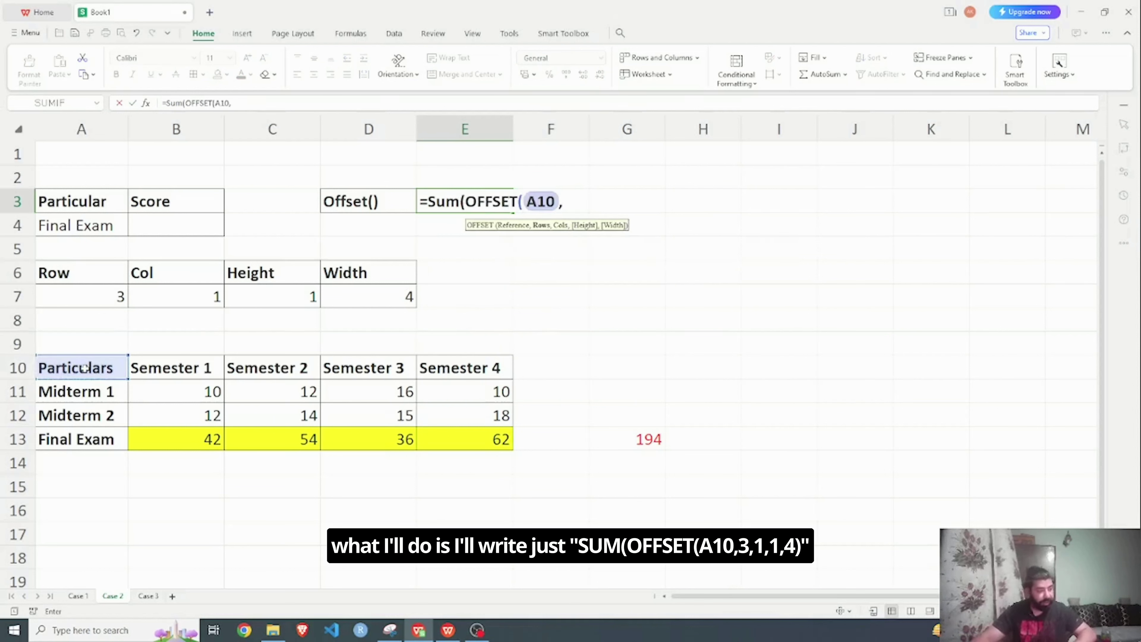
Complete the E3 formula with A7, B7, C7 and D7 as rows, columns, height and width, and compare its result with G13
{"action": "left_click", "coordinate": [91, 292]}
{"action": "type", "text": ","}
{"action": "left_click", "coordinate": [184, 290]}
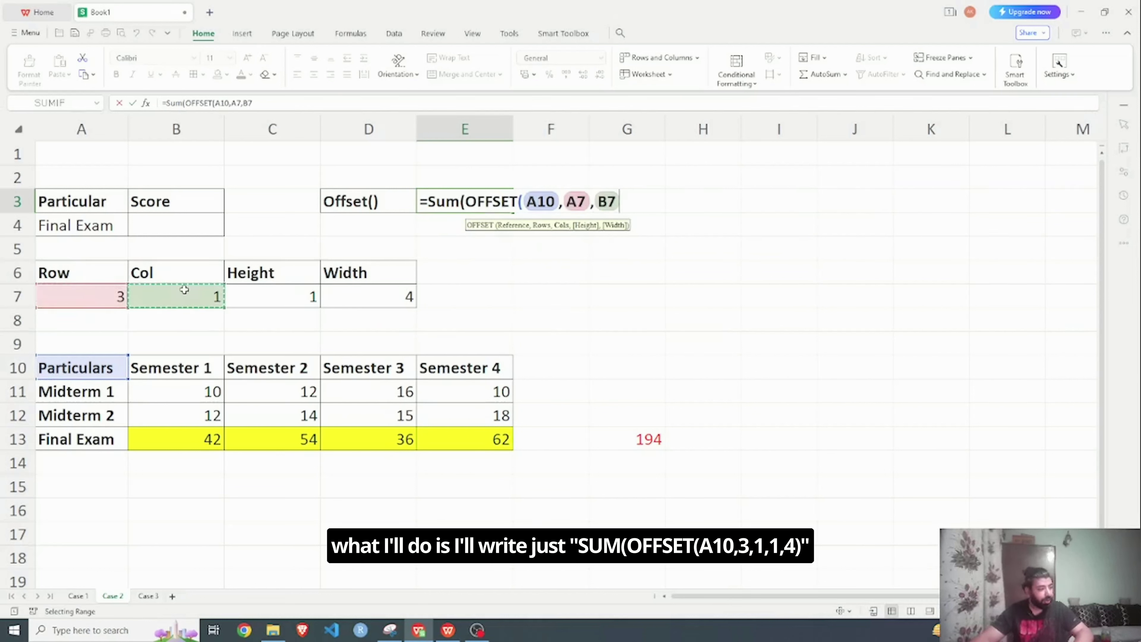
{"action": "type", "text": ","}
{"action": "left_click", "coordinate": [293, 300]}
{"action": "type", "text": ","}
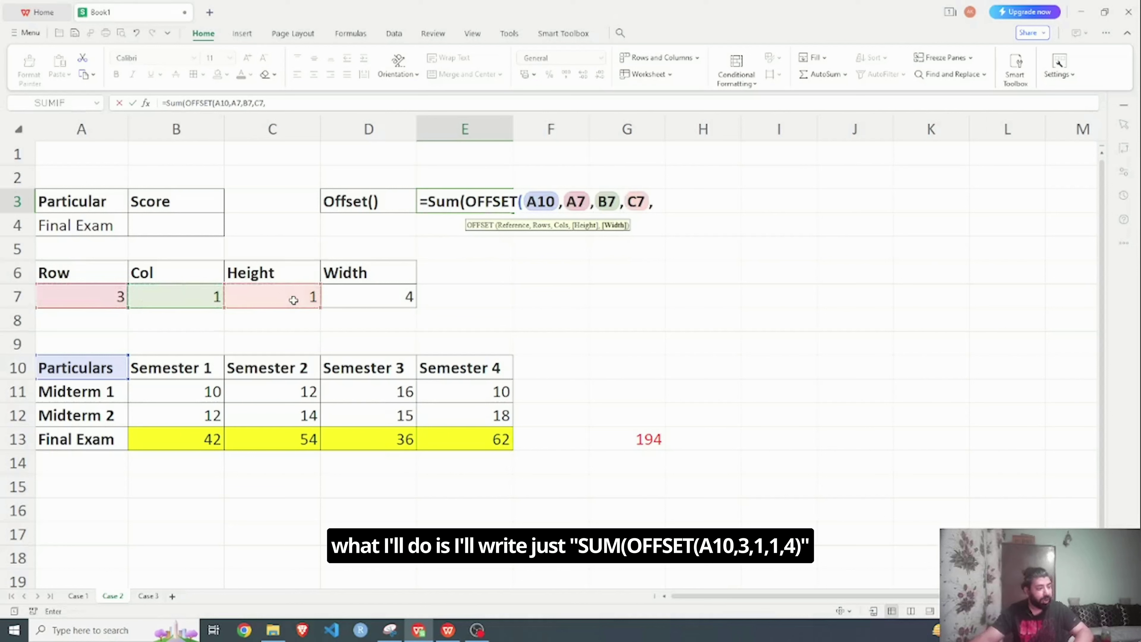
{"action": "left_click", "coordinate": [360, 302]}
{"action": "type", "text": ")"}
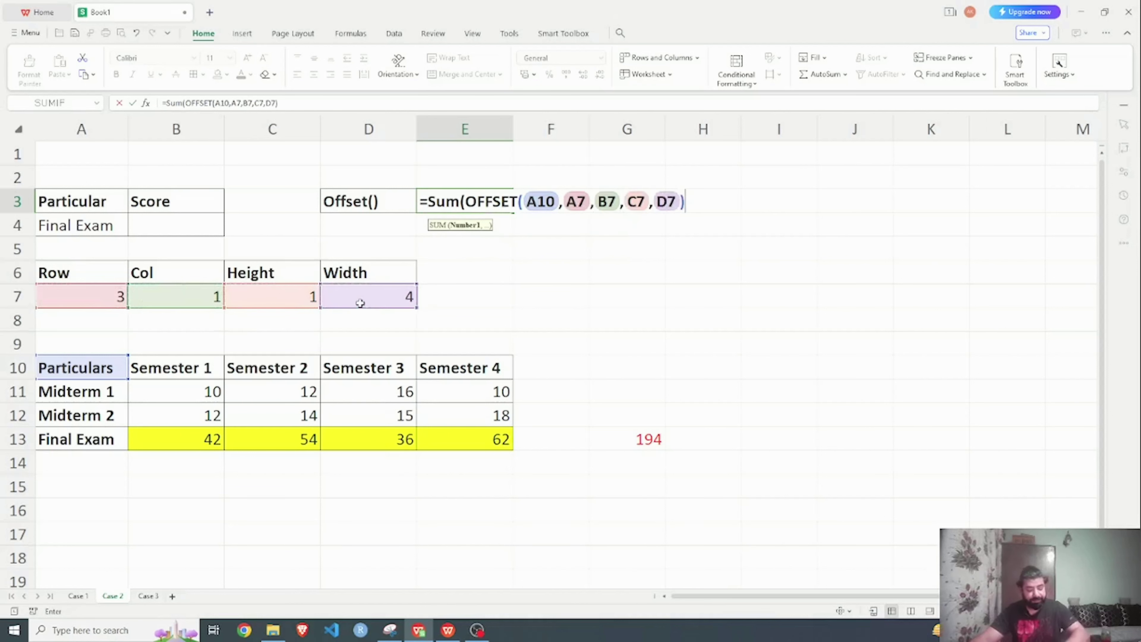
{"action": "key", "text": "Return"}
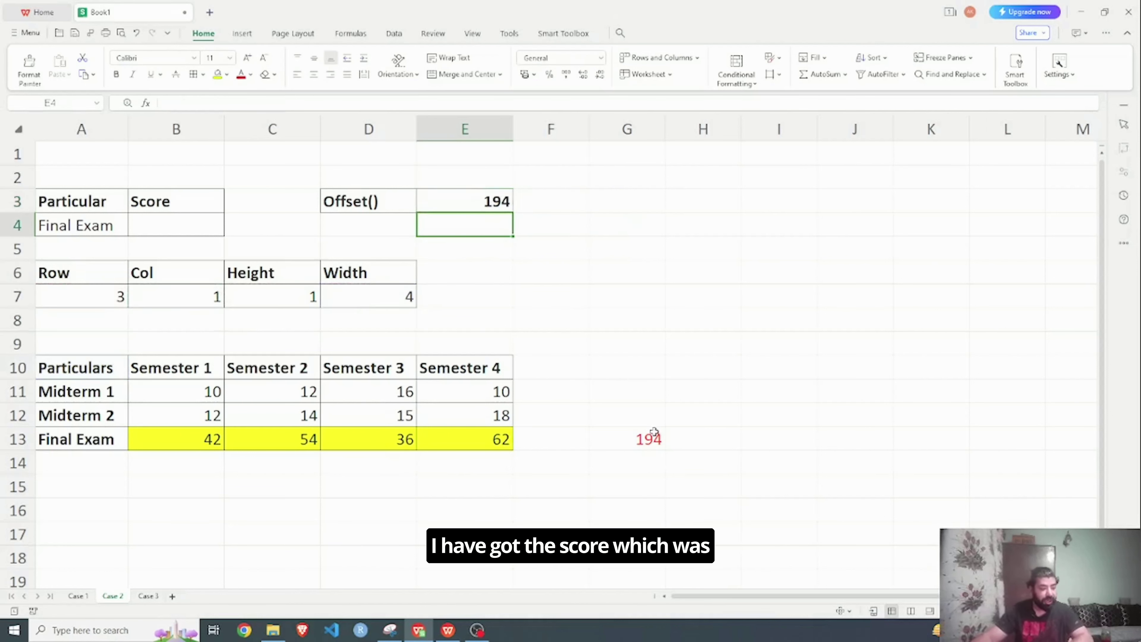
{"action": "left_click", "coordinate": [456, 203]}
{"action": "left_click", "coordinate": [635, 437]}
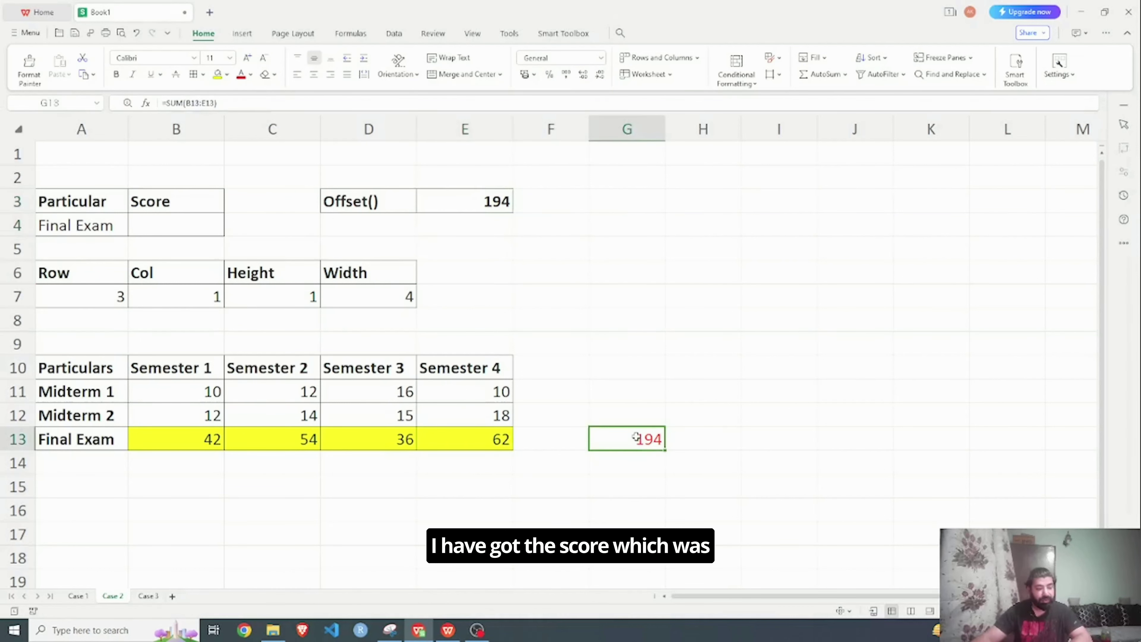
{"action": "left_click", "coordinate": [677, 349]}
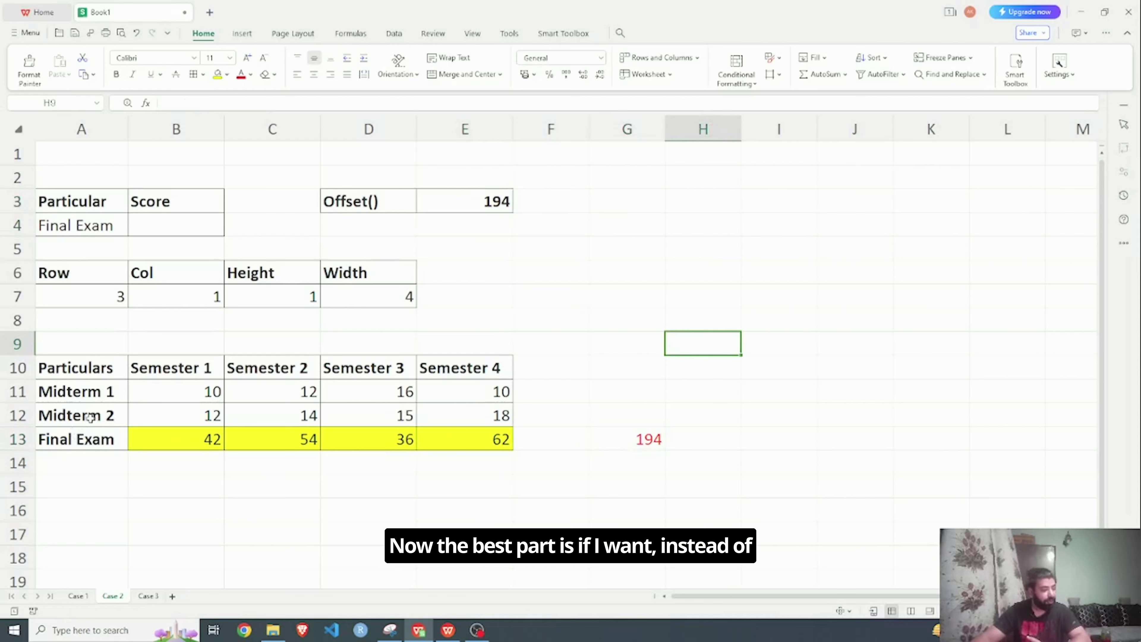
Change the Row value in A7 to 2 so the offset formula totals the Midterm 2 scores
{"action": "left_click", "coordinate": [63, 412]}
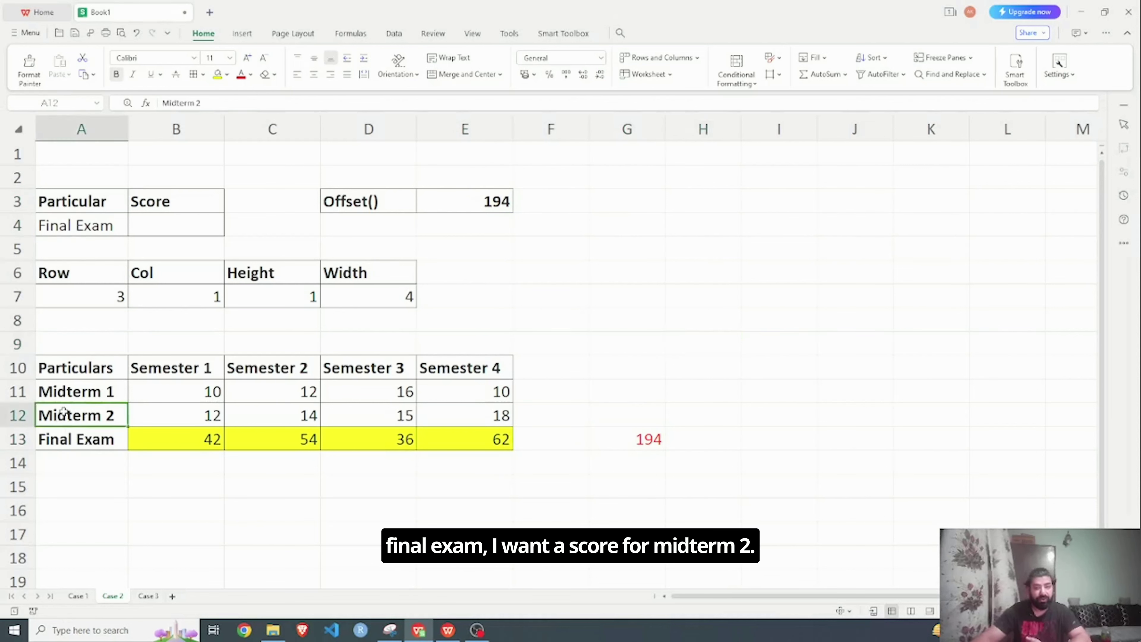
{"action": "left_click", "coordinate": [67, 296]}
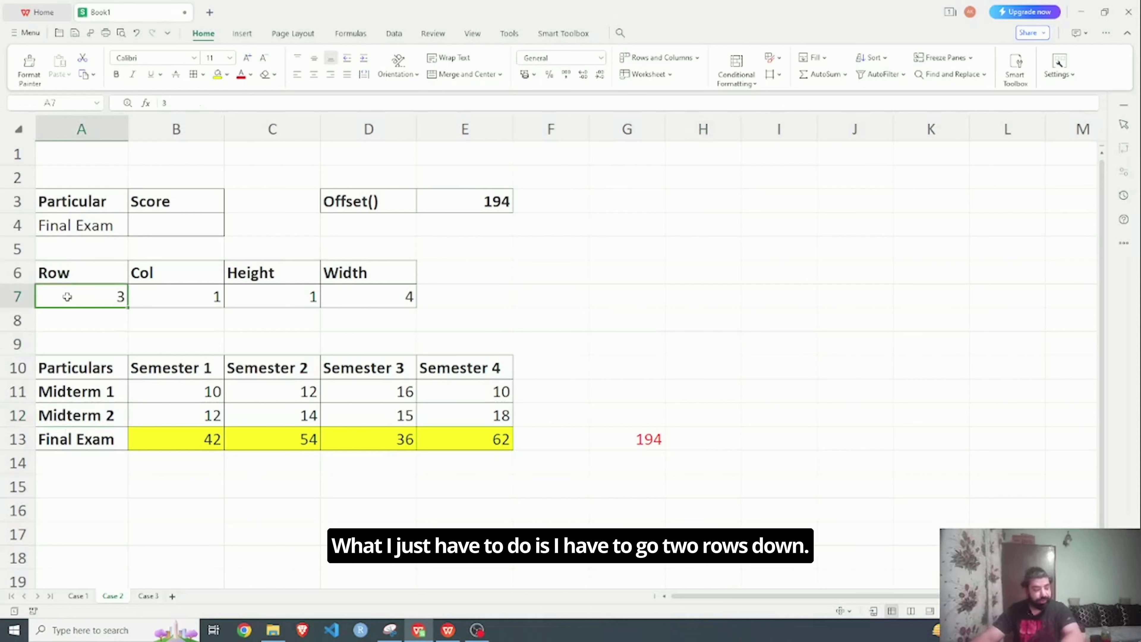
{"action": "type", "text": "2"}
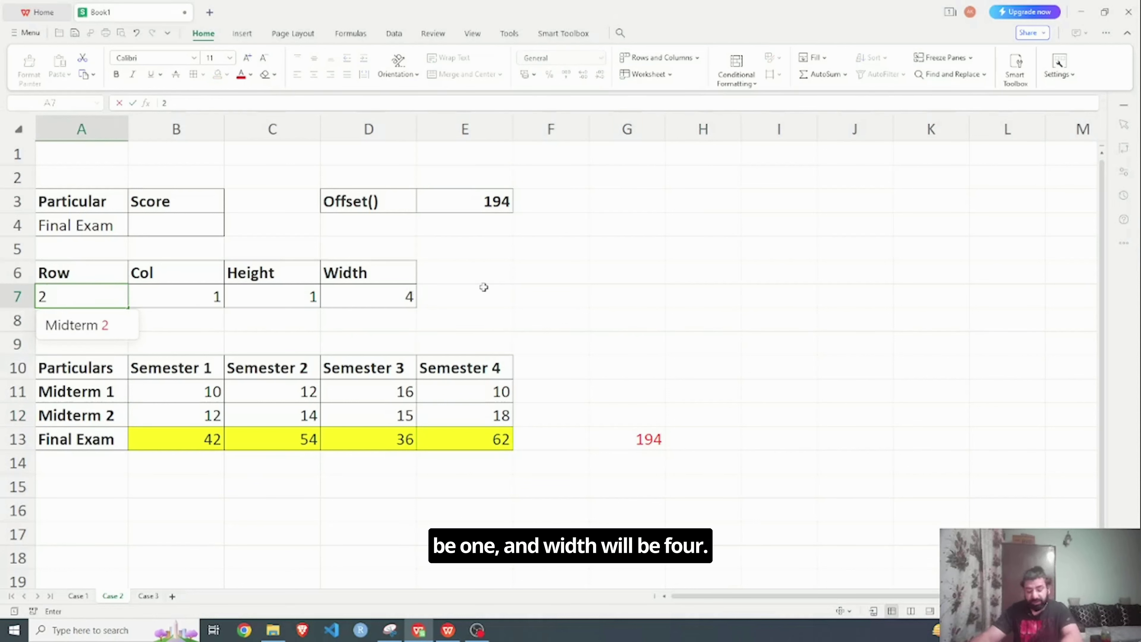
{"action": "key", "text": "Return"}
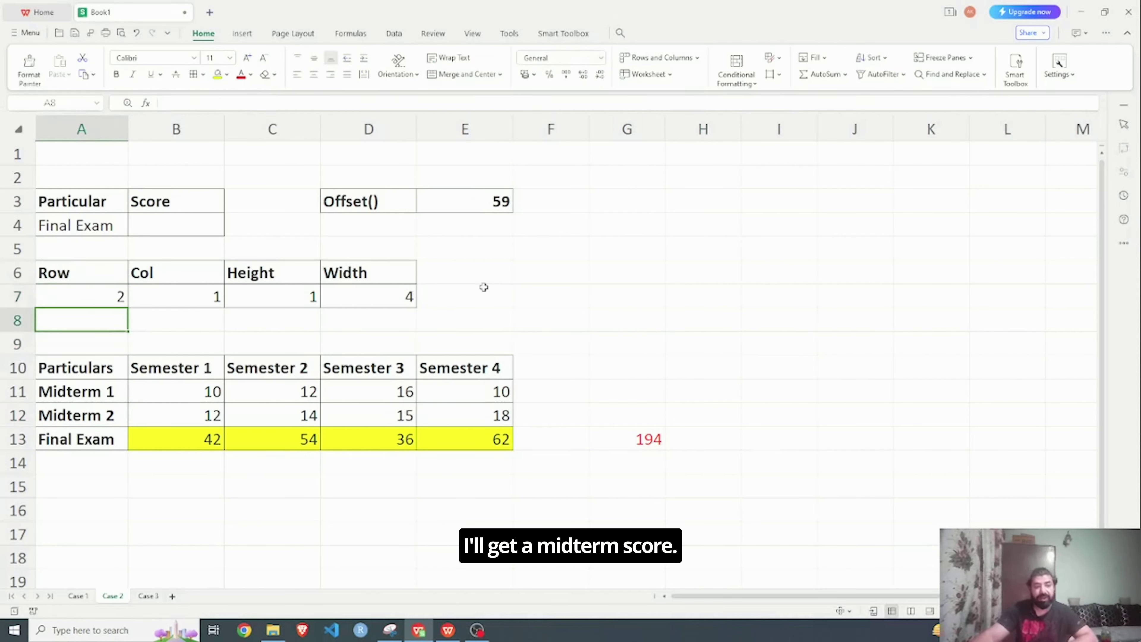
Add the check formula =sum(B12:E12) in G12, beside the Midterm 2 row
{"action": "left_click", "coordinate": [655, 410]}
{"action": "type", "text": "=sum("}
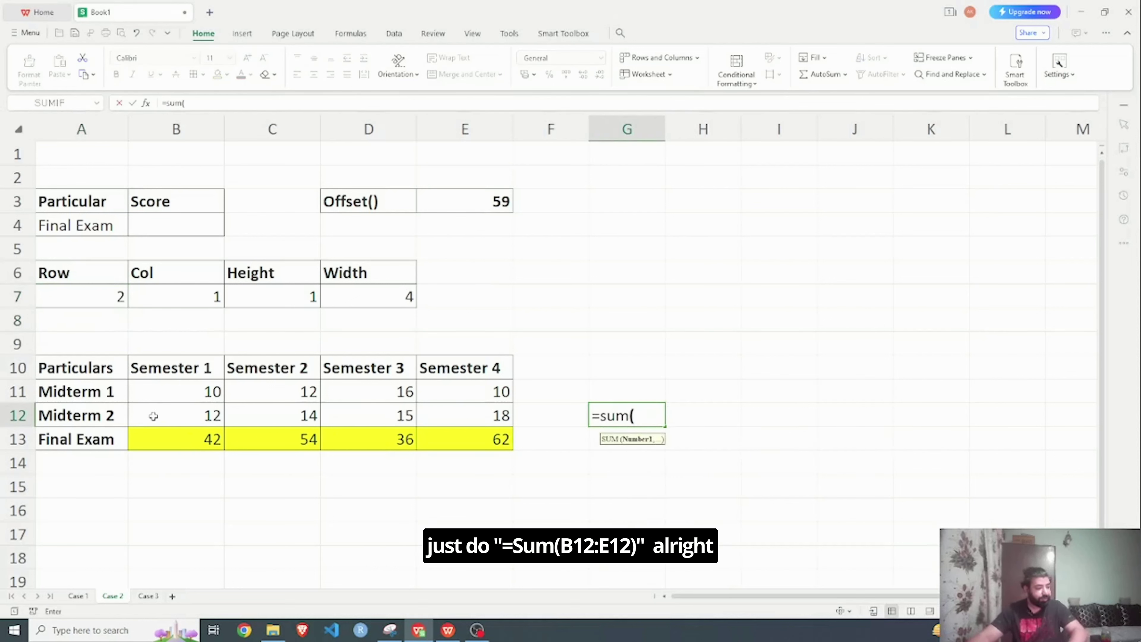
{"action": "left_click_drag", "start_coordinate": [153, 416], "coordinate": [474, 404]}
{"action": "type", "text": ")"}
{"action": "key", "text": "Return"}
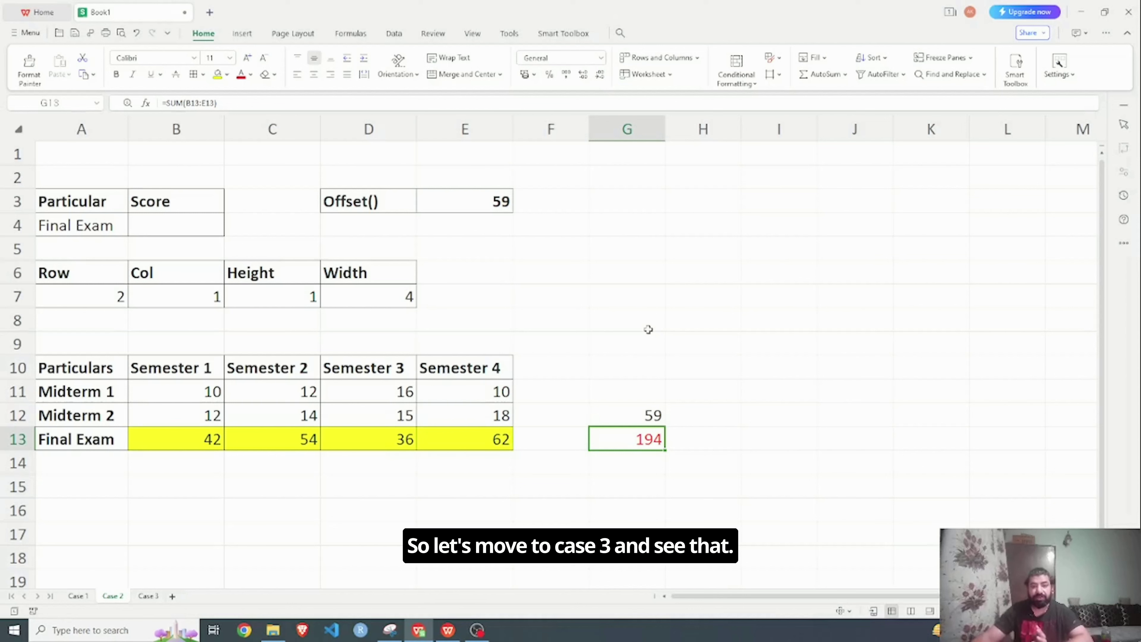
Go to the Case 3 sheet and enter Match under the Row heading in A7
{"action": "key", "text": "ctrl+Page_Down"}
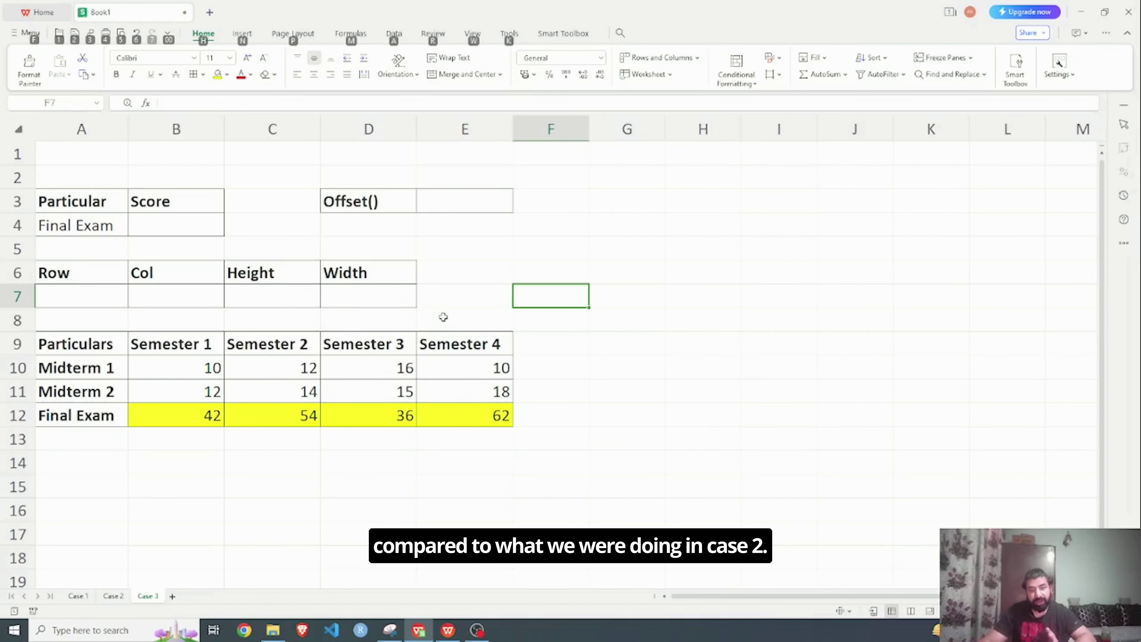
{"action": "double_click", "coordinate": [72, 297]}
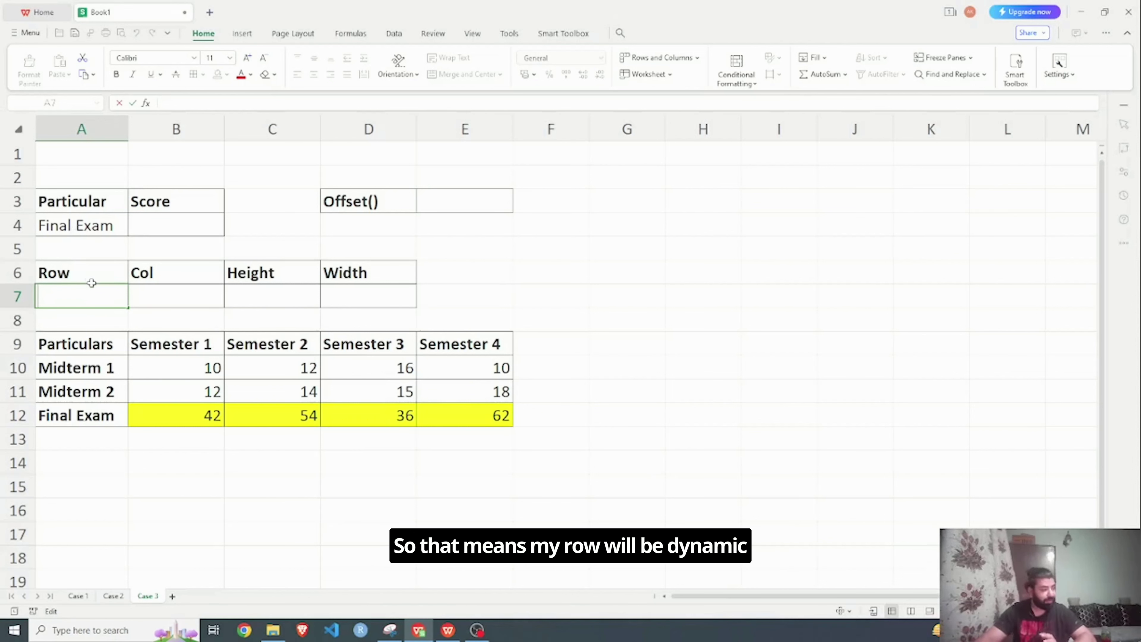
{"action": "type", "text": "Match"}
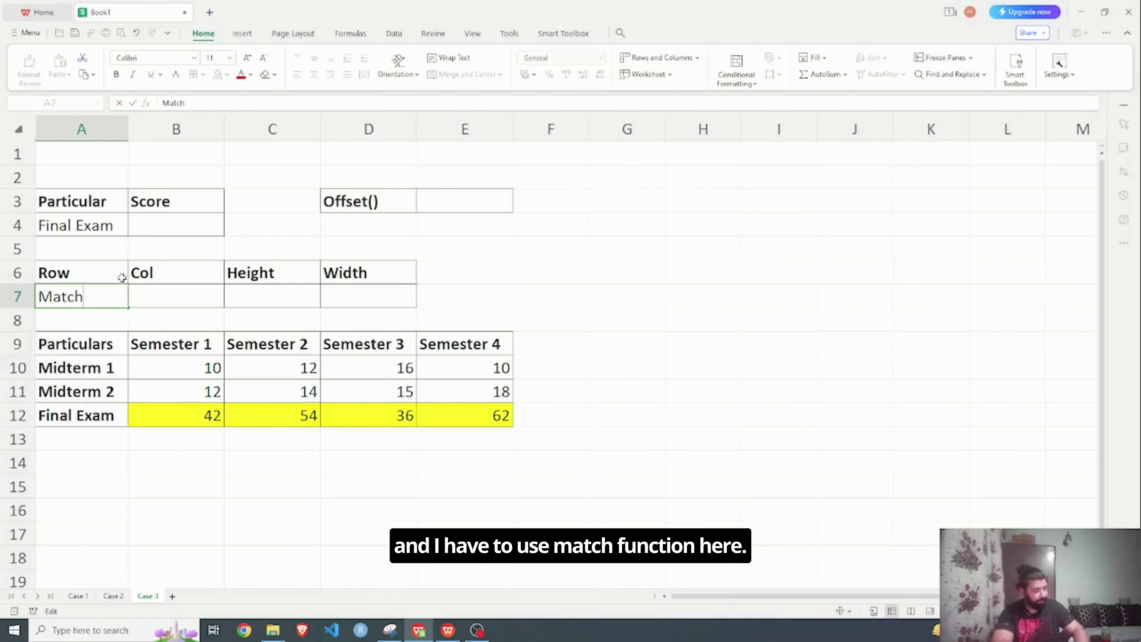
{"action": "key", "text": "Tab"}
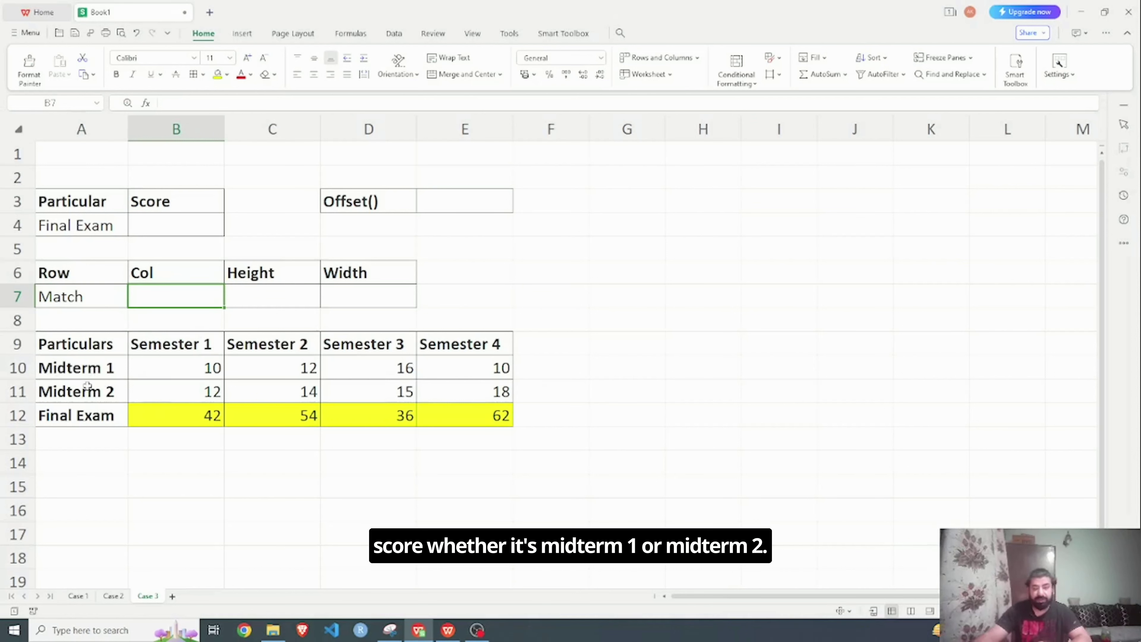
Enter Static under Col and Height and Match under Width in B7:D7
{"action": "double_click", "coordinate": [173, 296]}
{"action": "type", "text": "Sta"}
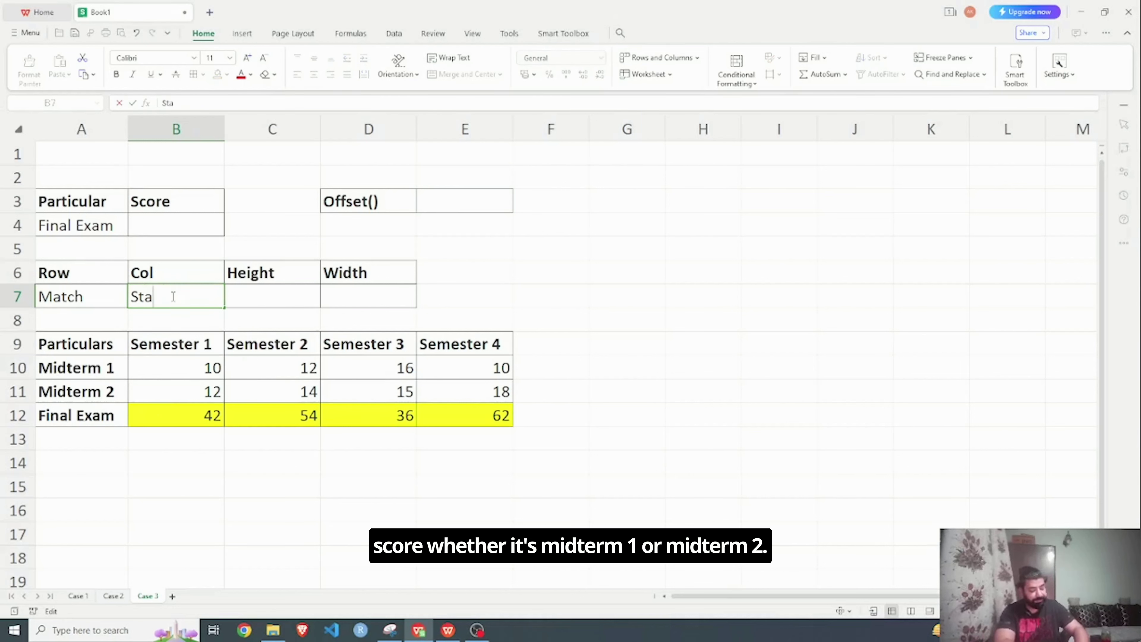
{"action": "type", "text": "tic"}
{"action": "key", "text": "Tab"}
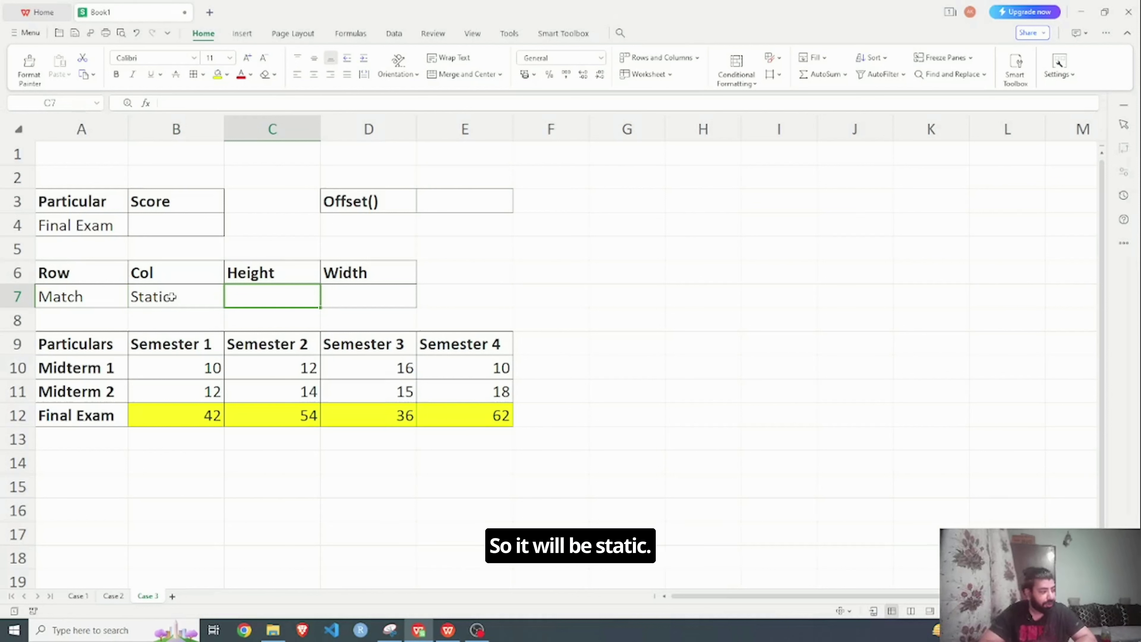
{"action": "type", "text": "Static"}
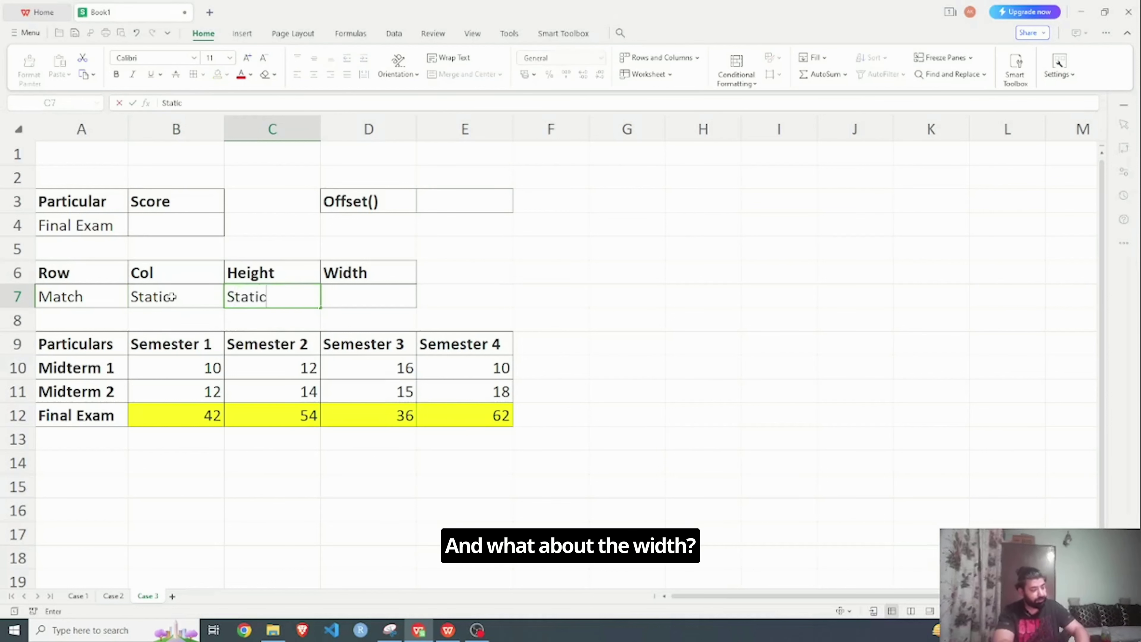
{"action": "key", "text": "Tab"}
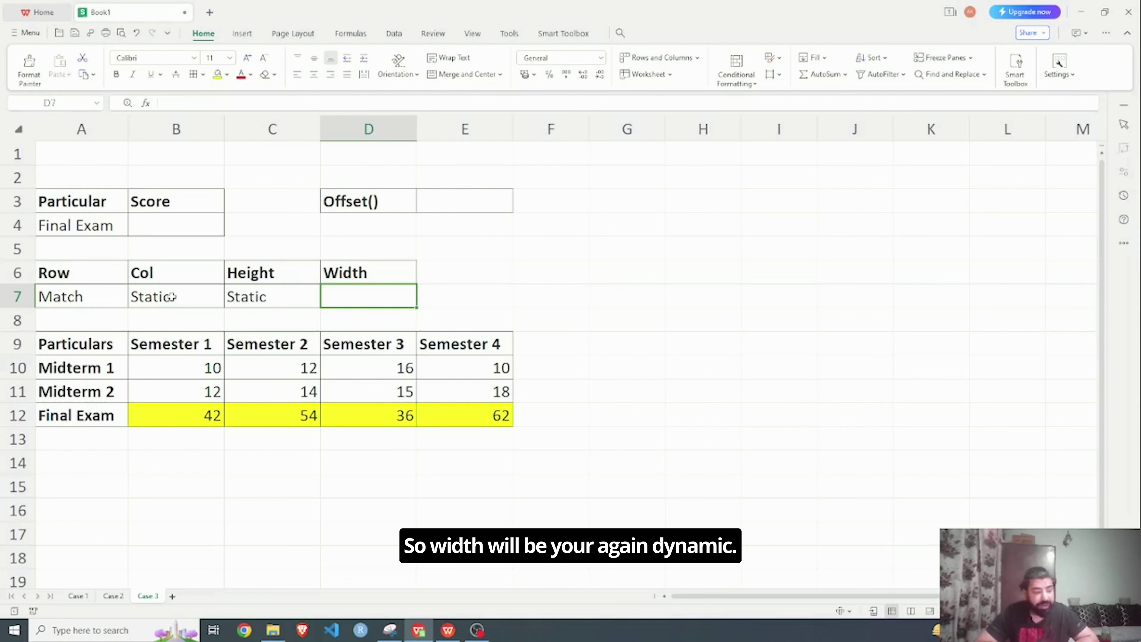
{"action": "type", "text": "M"}
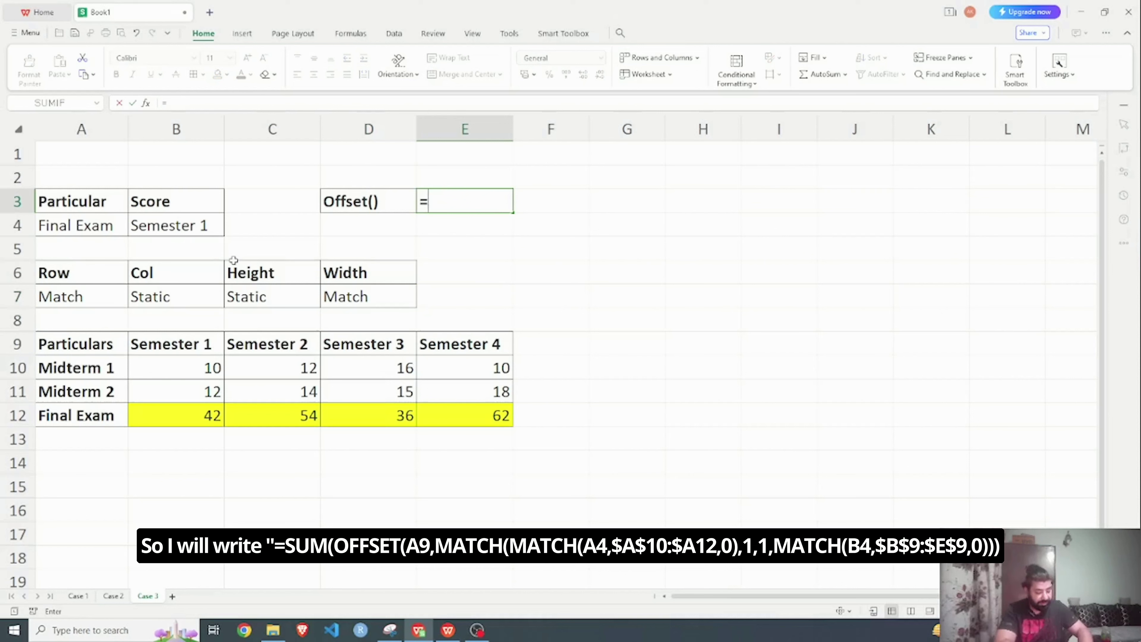
Start a SUM(OFFSET()) formula in E3, beside the Offset() label, with A9 as the starting reference
{"action": "type", "text": "S"}
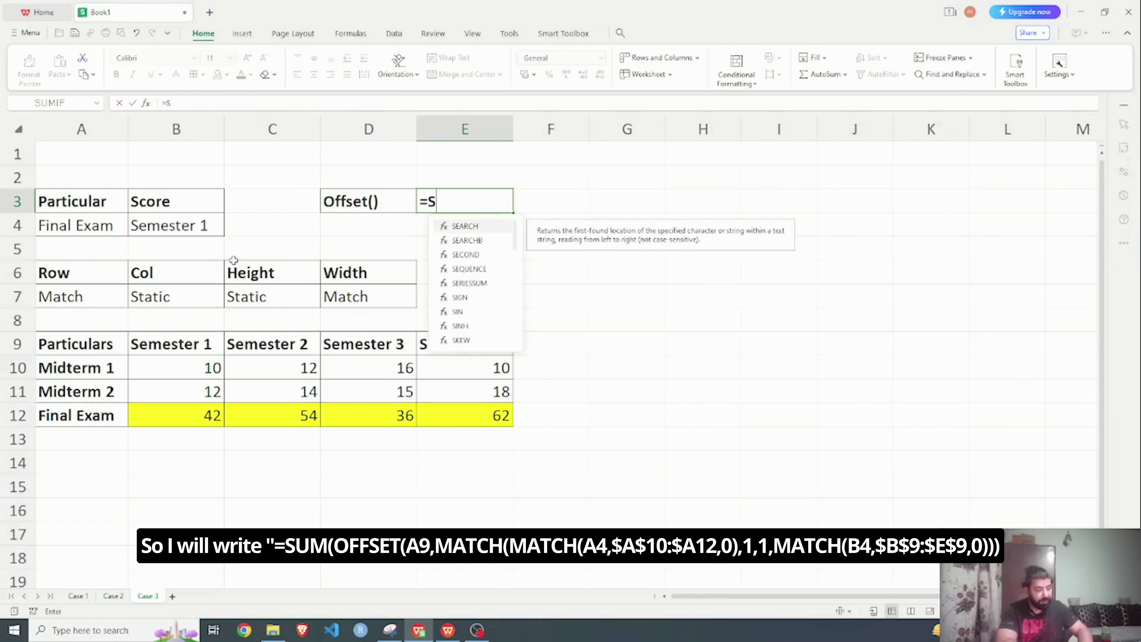
{"action": "type", "text": "UM(OF"}
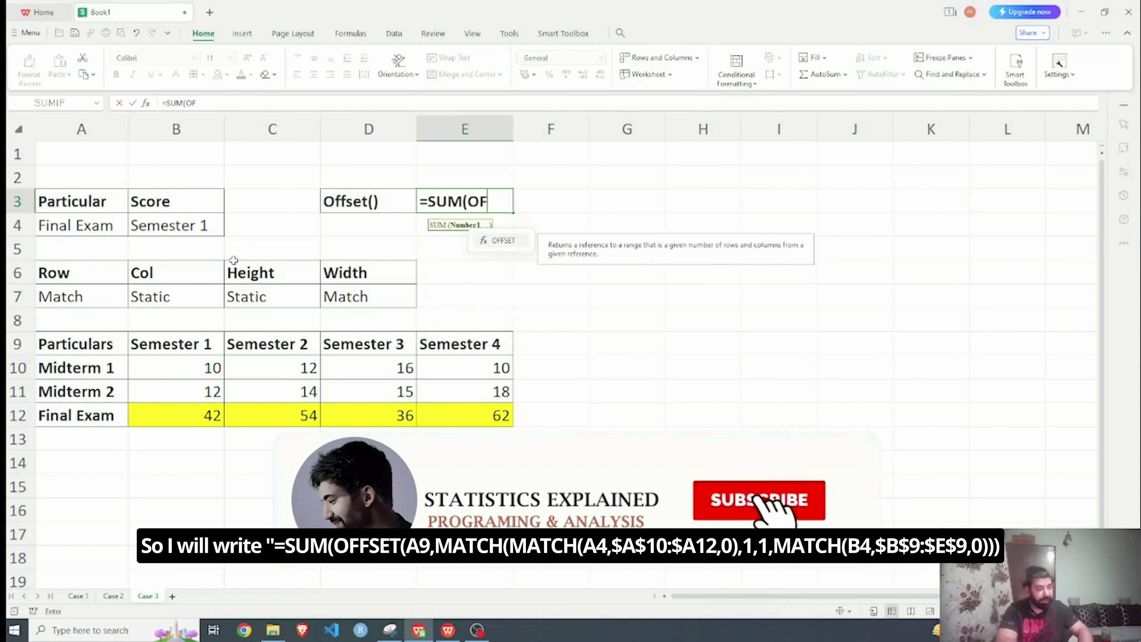
{"action": "type", "text": "FSET("}
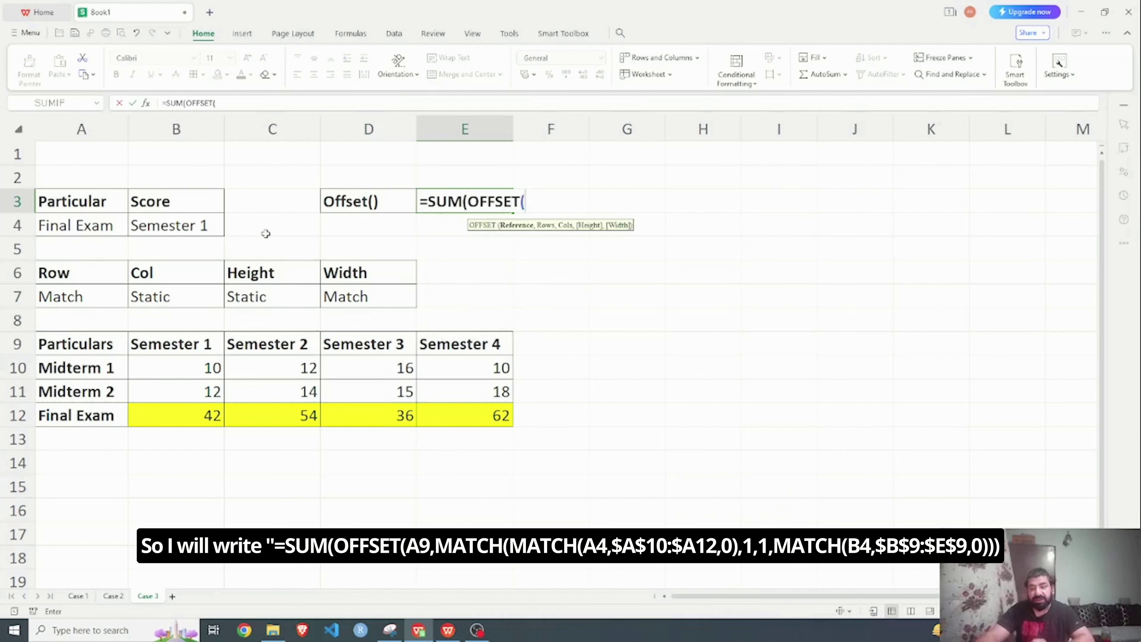
{"action": "left_click", "coordinate": [69, 345]}
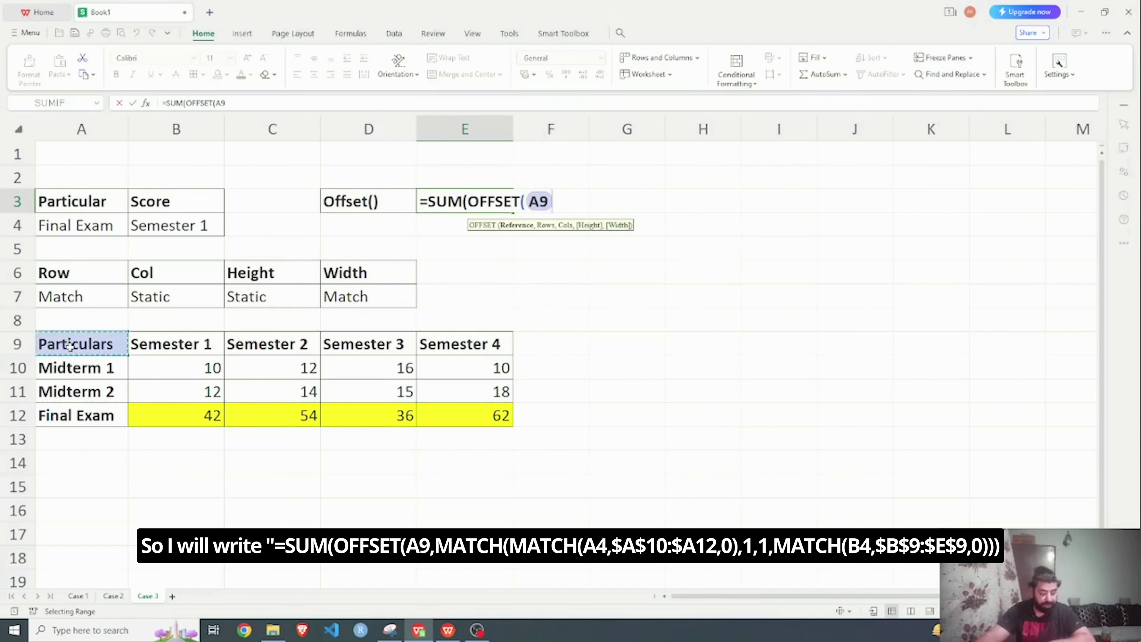
{"action": "type", "text": ","}
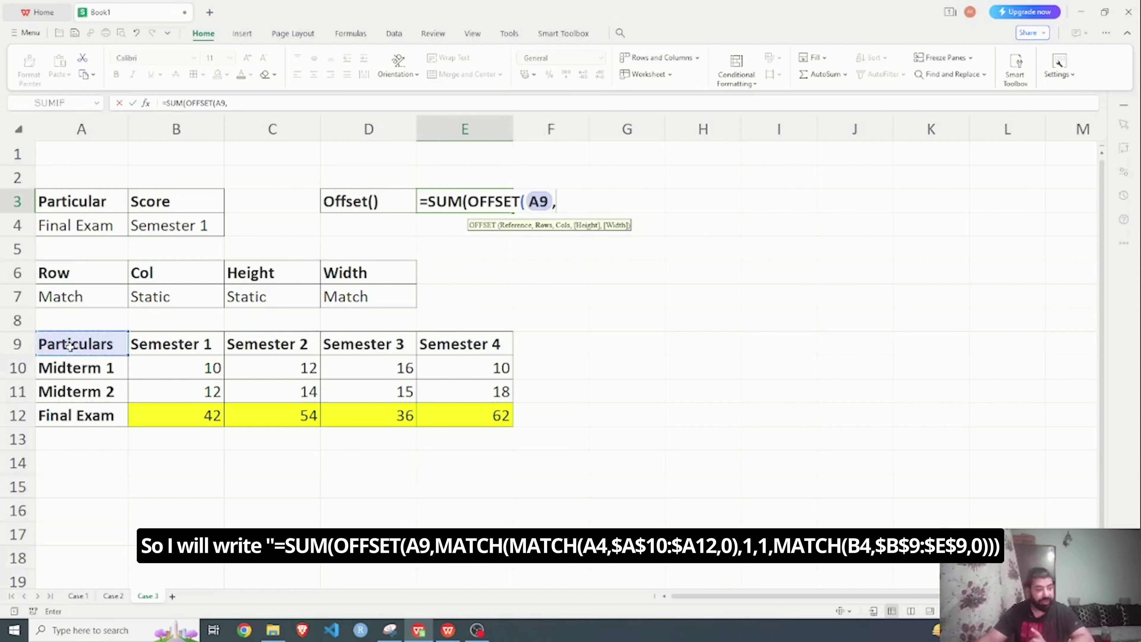
Add MATCH(A4,$A$10:$A$12,0) as the rows argument of the OFFSET formula in E3
{"action": "type", "text": "MATCH"}
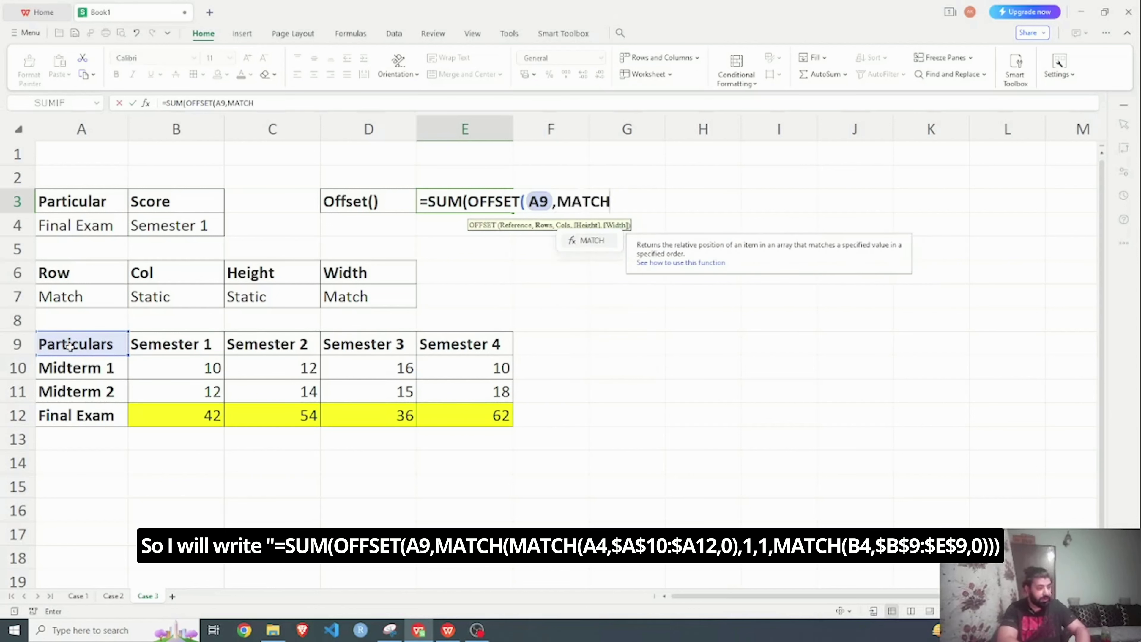
{"action": "type", "text": "("}
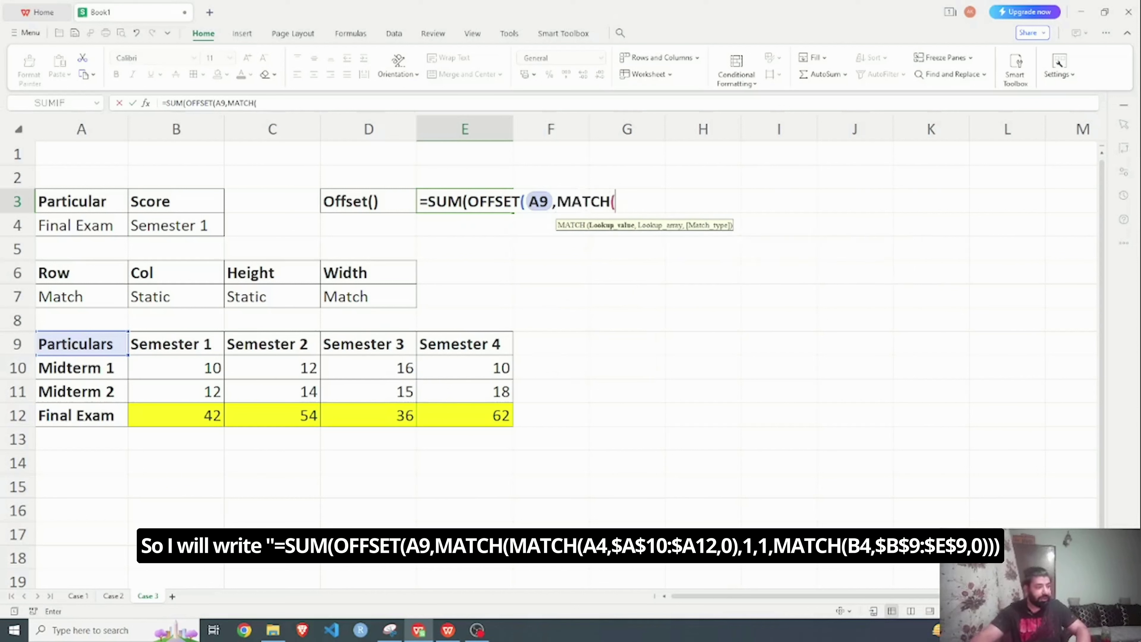
{"action": "left_click", "coordinate": [47, 216]}
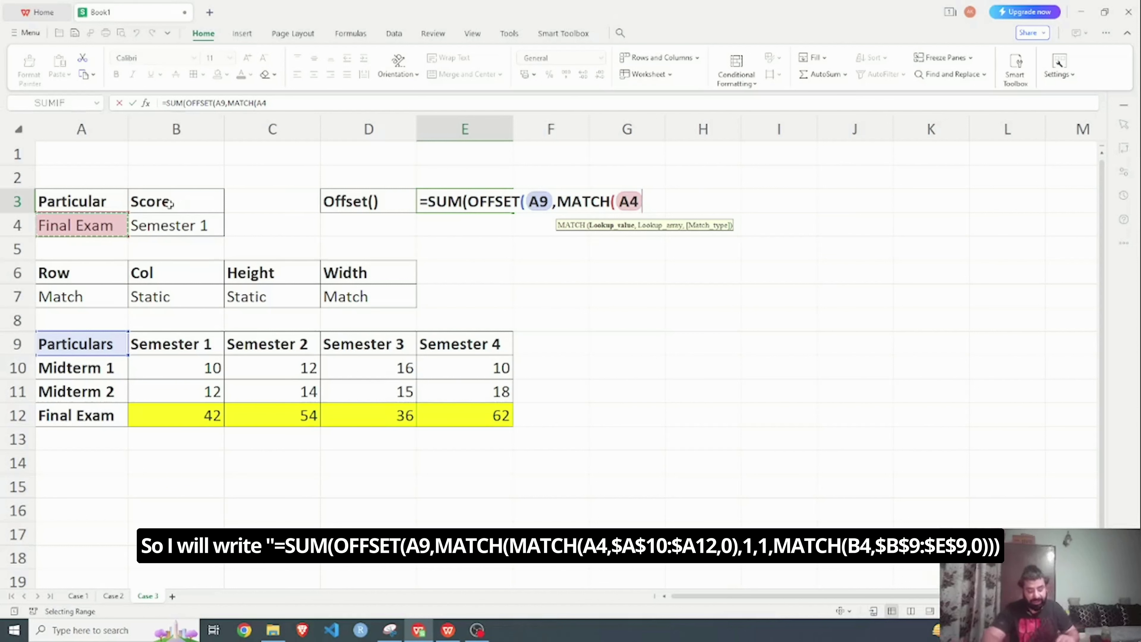
{"action": "type", "text": ","}
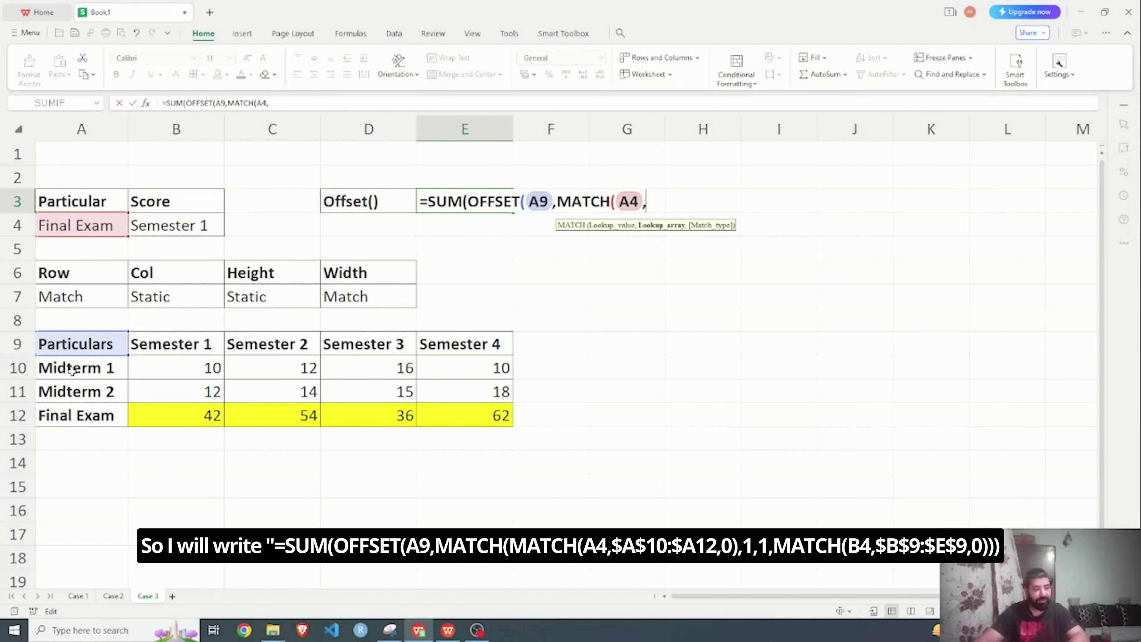
{"action": "left_click_drag", "start_coordinate": [72, 369], "coordinate": [84, 415]}
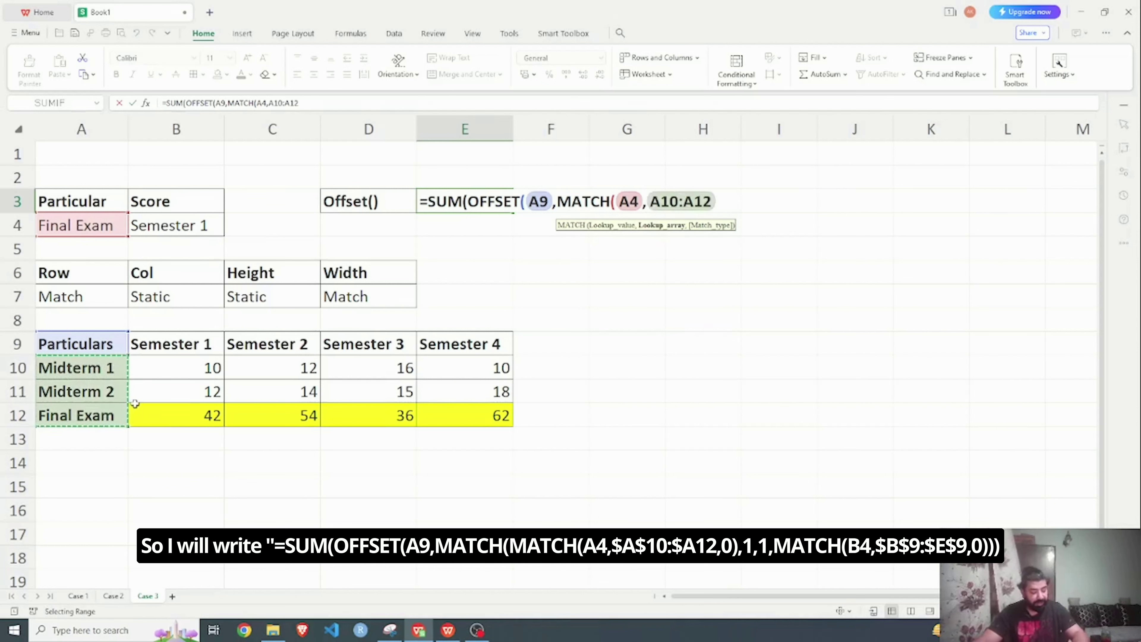
{"action": "key", "text": "F4"}
{"action": "type", "text": ",0"}
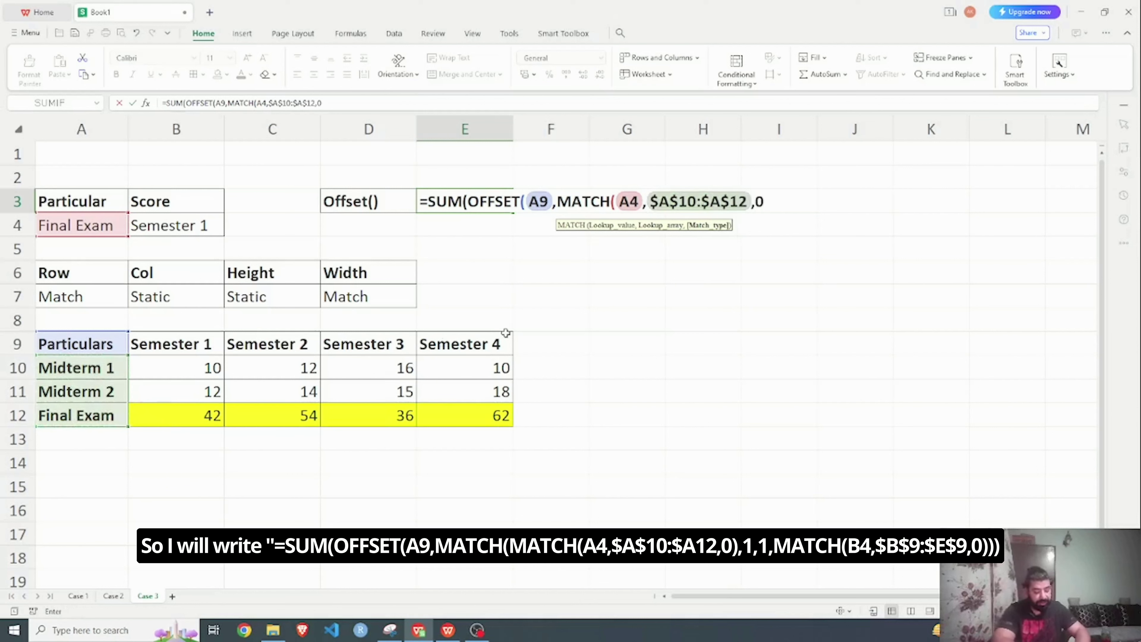
{"action": "type", "text": "),"}
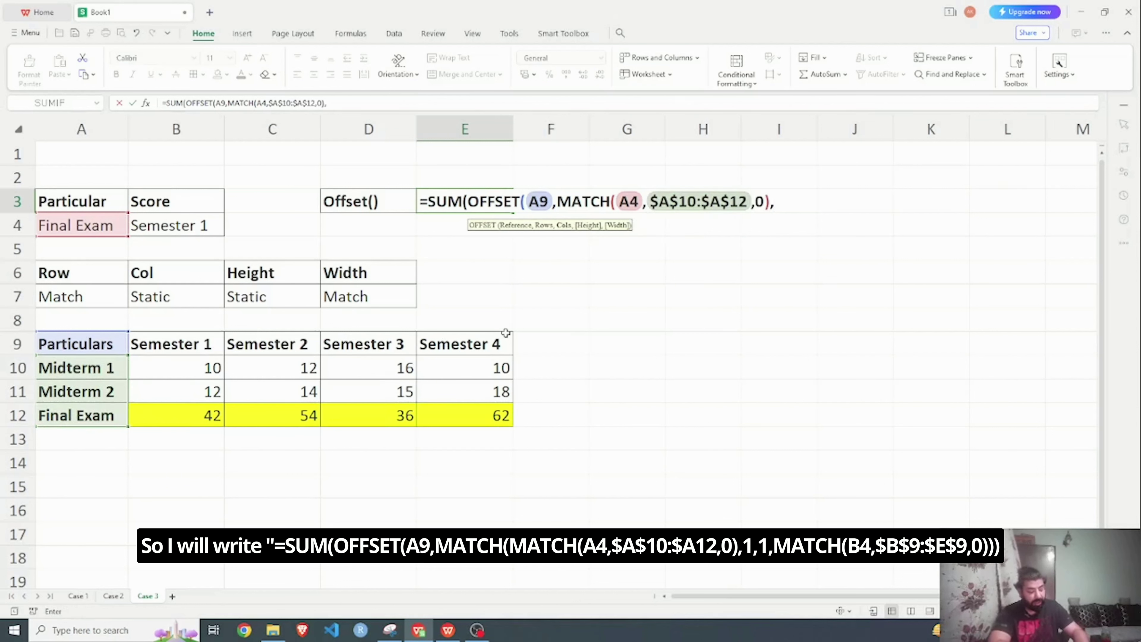
Complete the E3 formula with 1 for columns, 1 for height and MATCH(B4,$B$9:$E$9,0) as the width
{"action": "type", "text": "1,"}
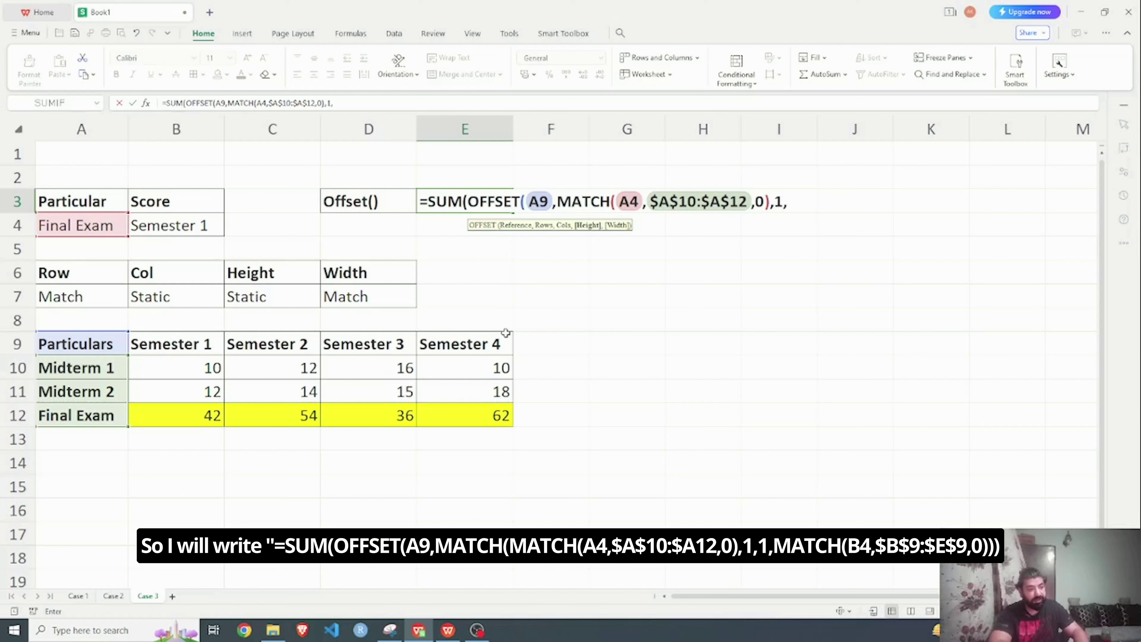
{"action": "type", "text": "1,"}
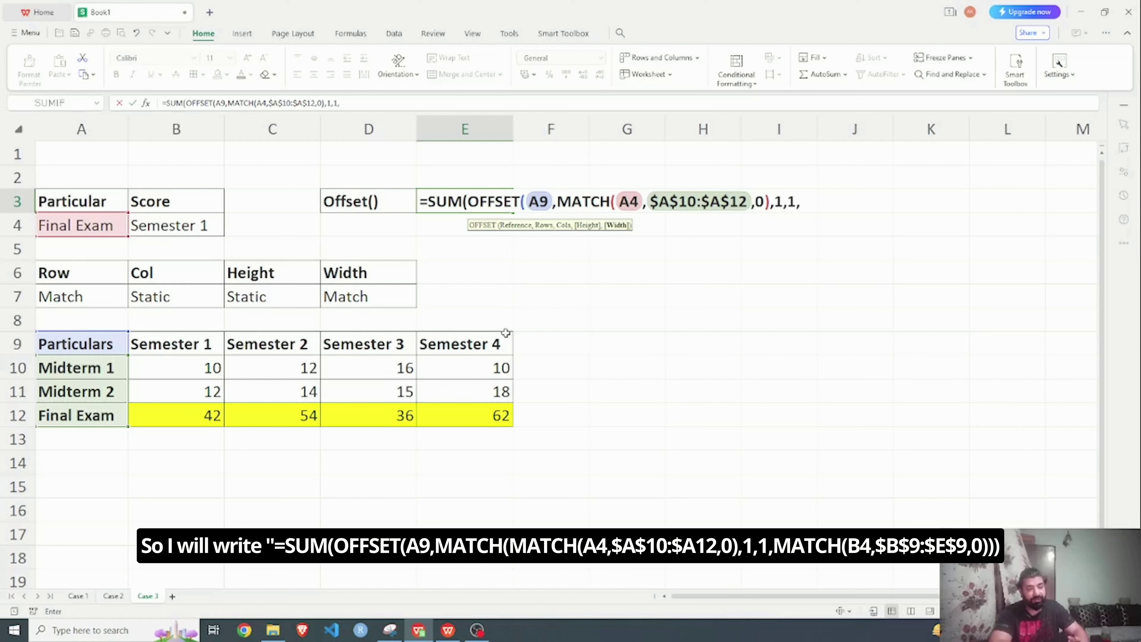
{"action": "type", "text": "MA"}
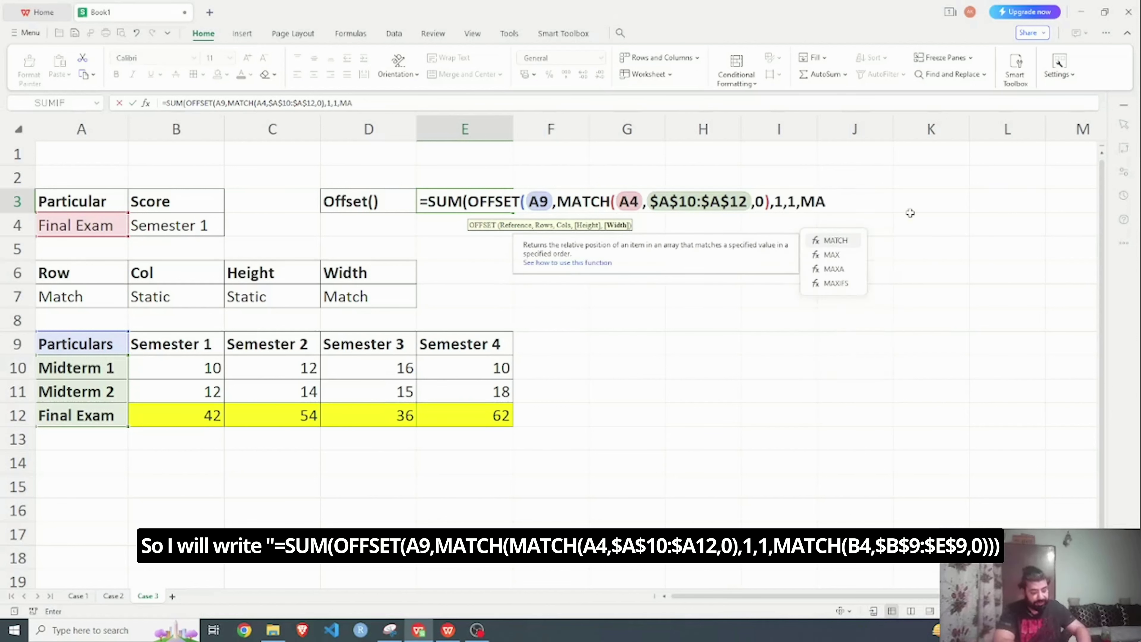
{"action": "type", "text": "TCH("}
{"action": "left_click", "coordinate": [191, 225]}
{"action": "type", "text": ","}
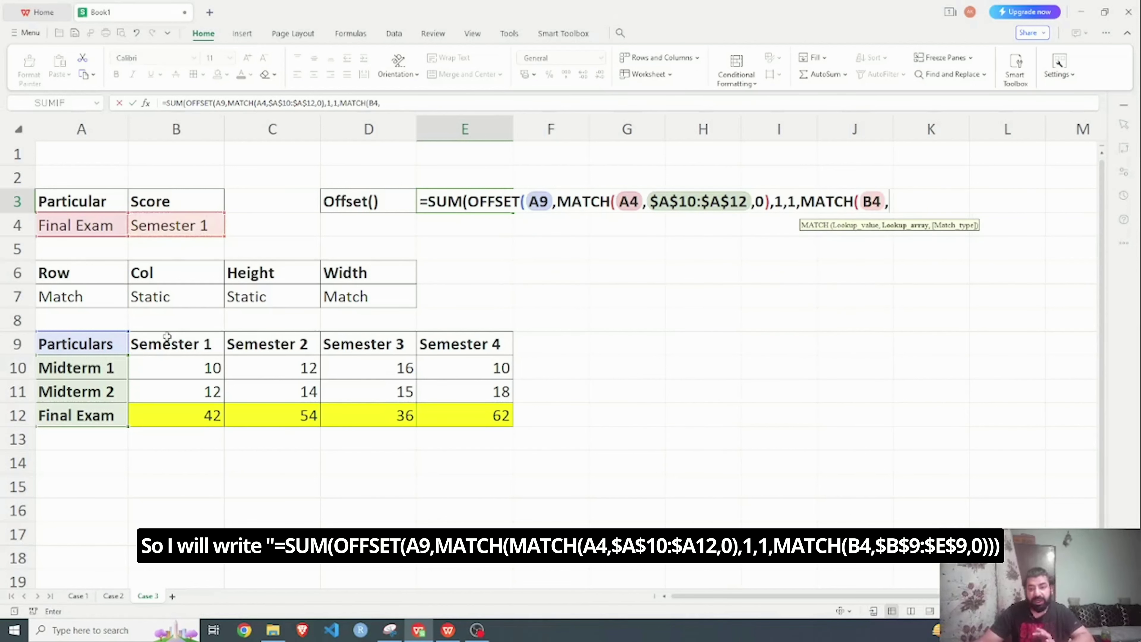
{"action": "left_click_drag", "start_coordinate": [167, 341], "coordinate": [467, 343]}
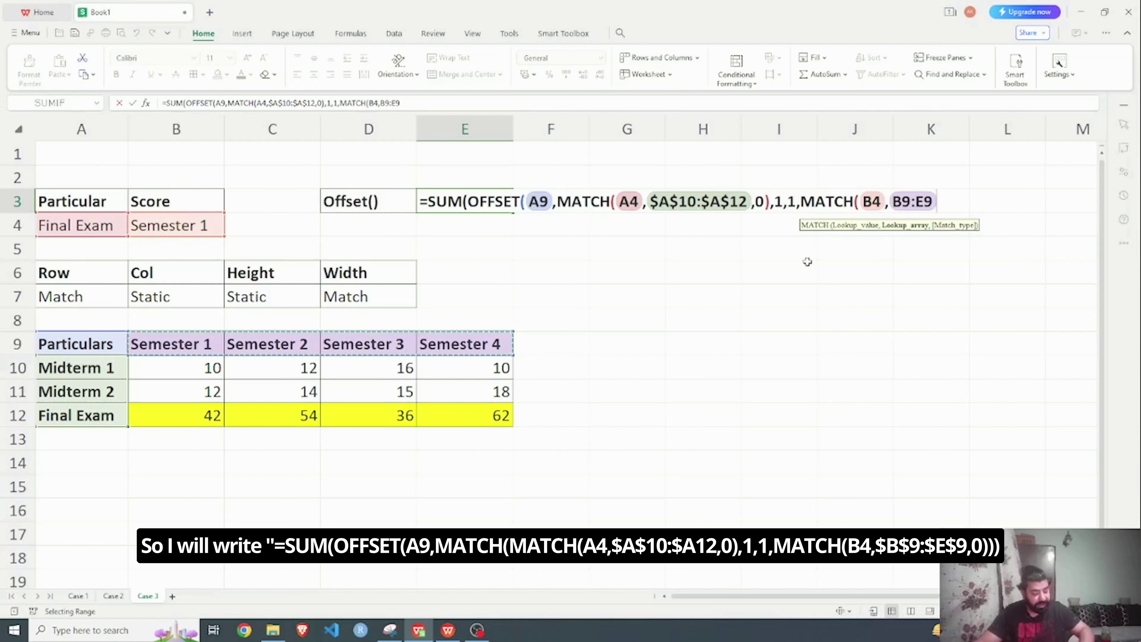
{"action": "key", "text": "F4"}
{"action": "type", "text": ",0"}
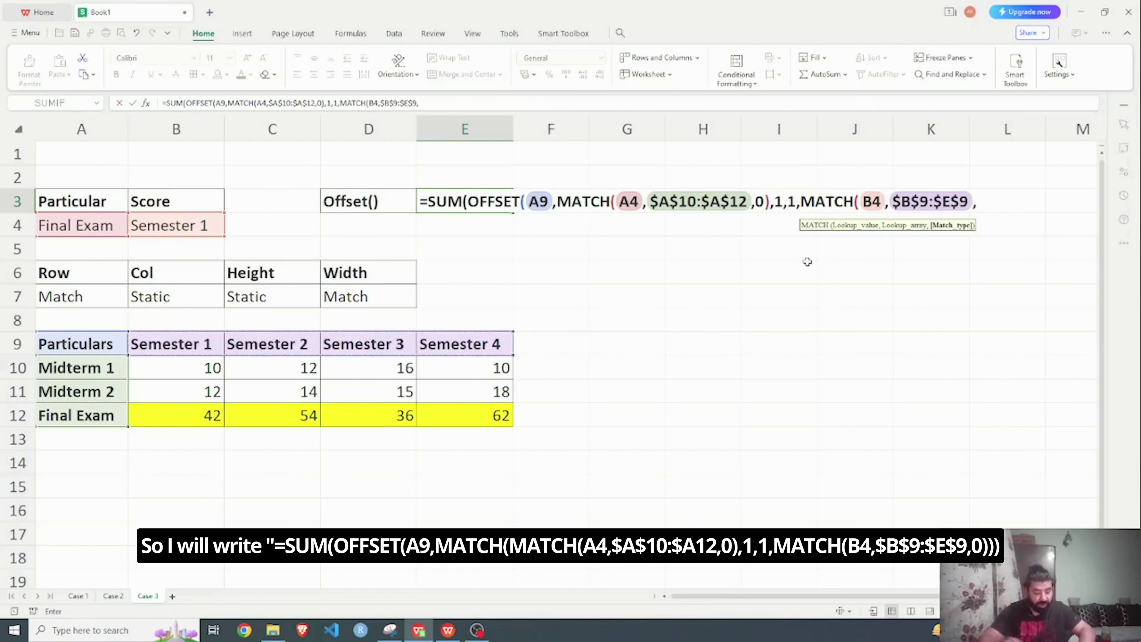
{"action": "type", "text": ")))"}
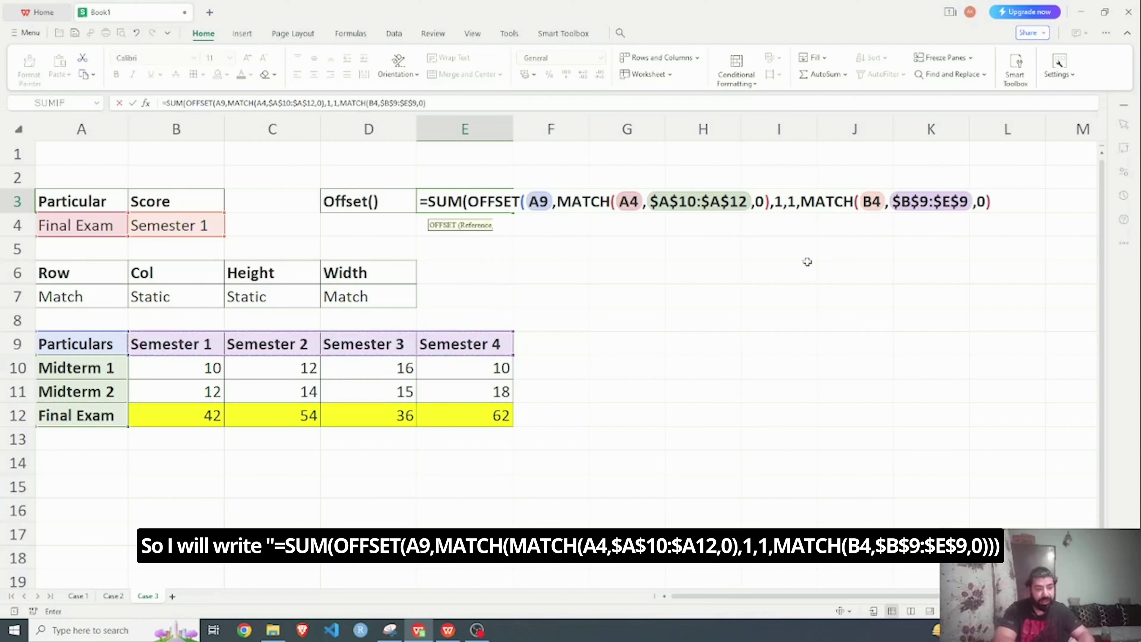
{"action": "key", "text": "Return"}
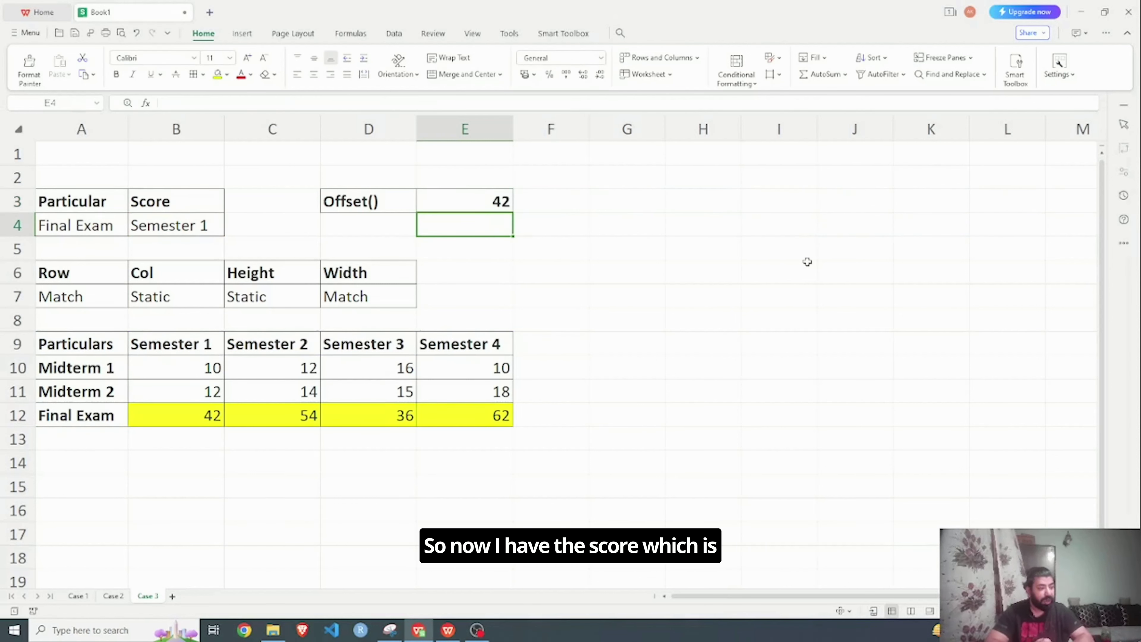
Change the semester in B4 to Semester 4 and check the total in E3 against the Final Exam scores
{"action": "left_click", "coordinate": [487, 206]}
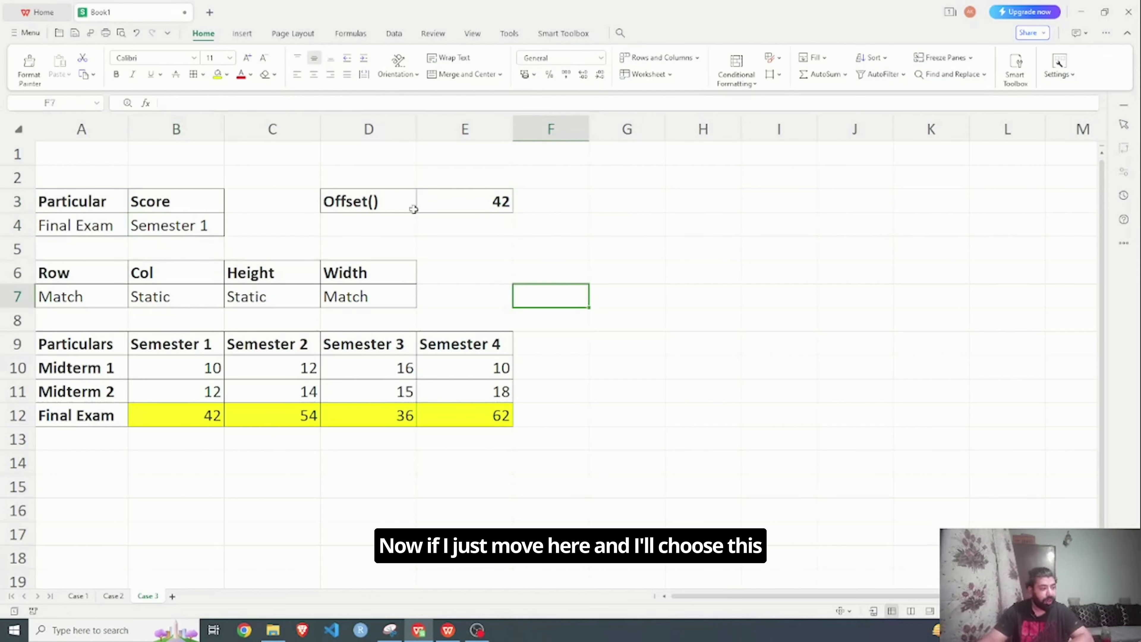
{"action": "double_click", "coordinate": [202, 225]}
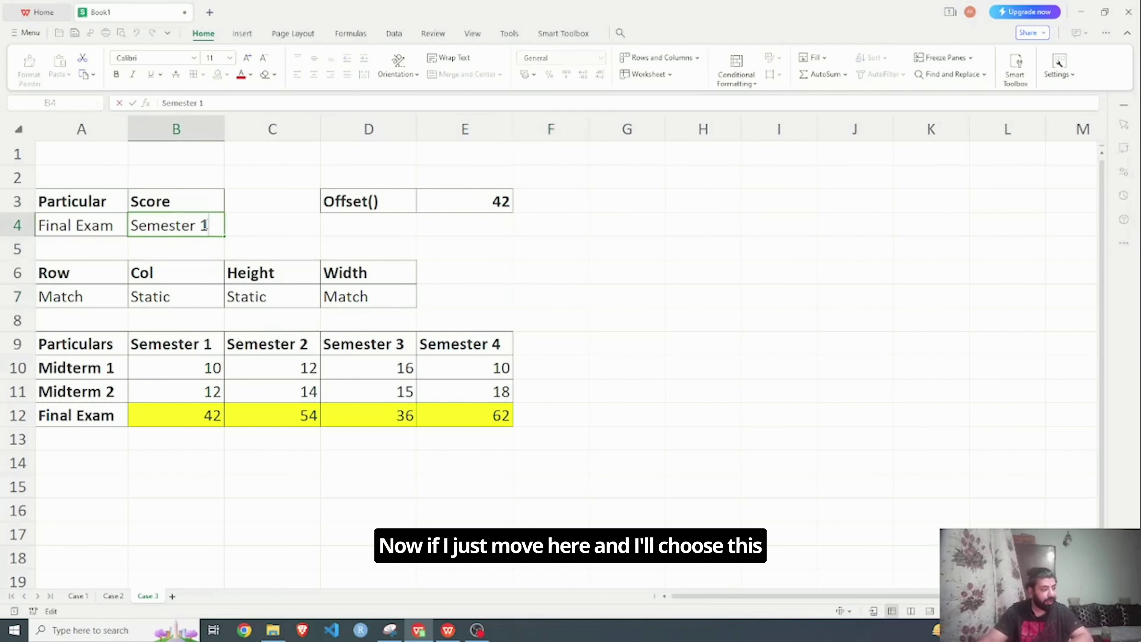
{"action": "key", "text": "BackSpace"}
{"action": "type", "text": "4"}
{"action": "key", "text": "Return"}
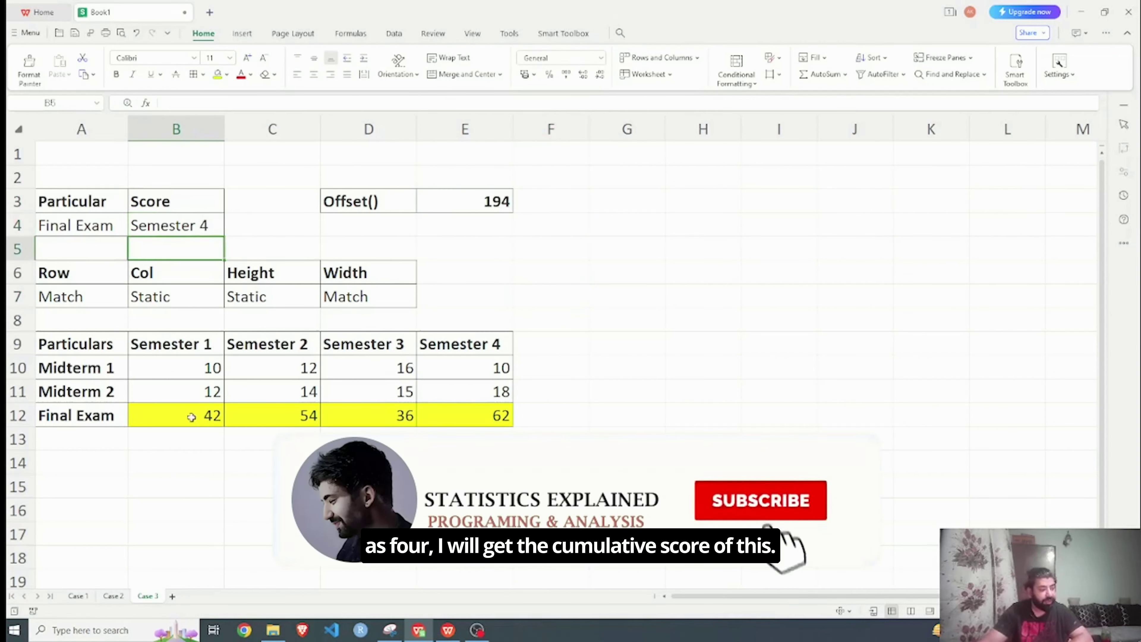
{"action": "left_click_drag", "start_coordinate": [205, 415], "coordinate": [371, 412]}
{"action": "left_click", "coordinate": [702, 438]}
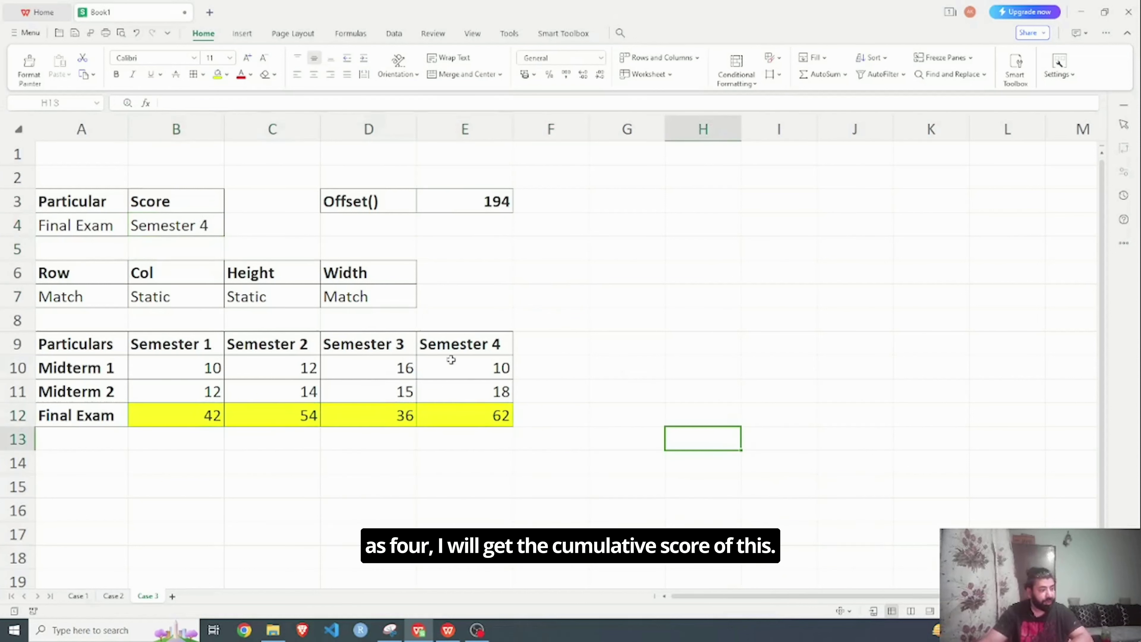
Change the exam in A4 to Midterm 1
{"action": "double_click", "coordinate": [198, 229]}
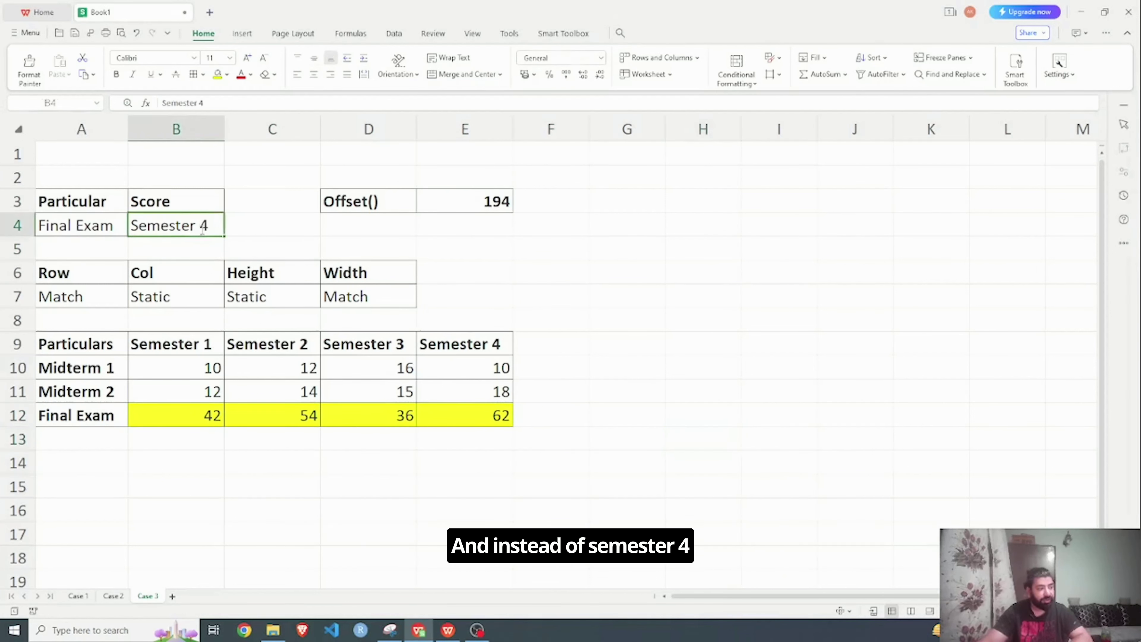
{"action": "double_click", "coordinate": [114, 233]}
{"action": "left_click_drag", "start_coordinate": [115, 230], "coordinate": [1, 231]}
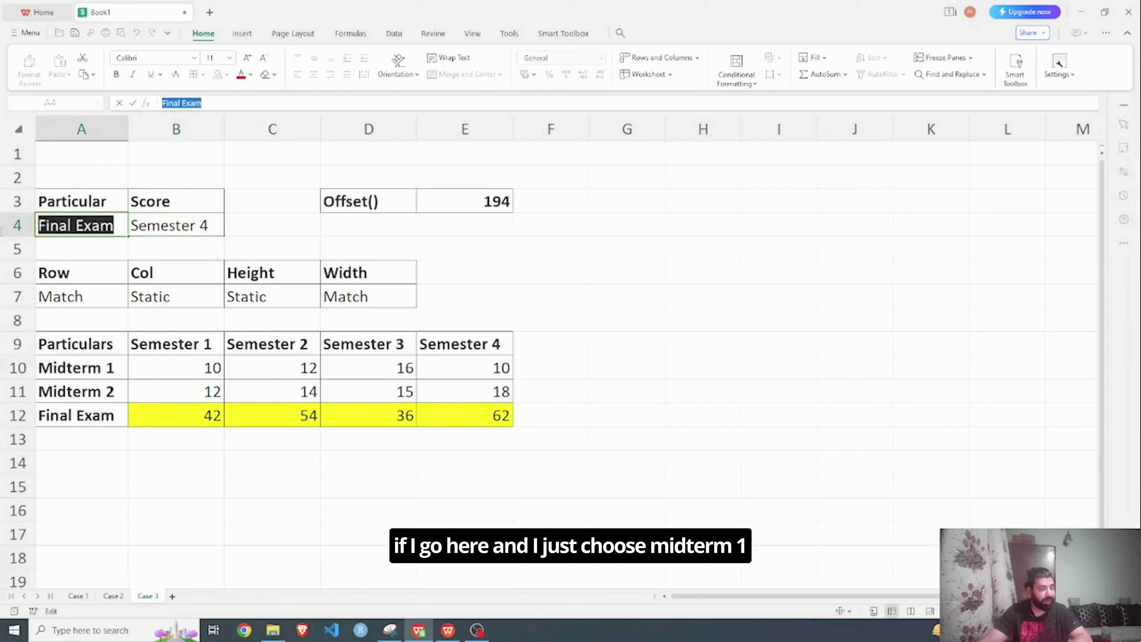
{"action": "type", "text": "Mid"}
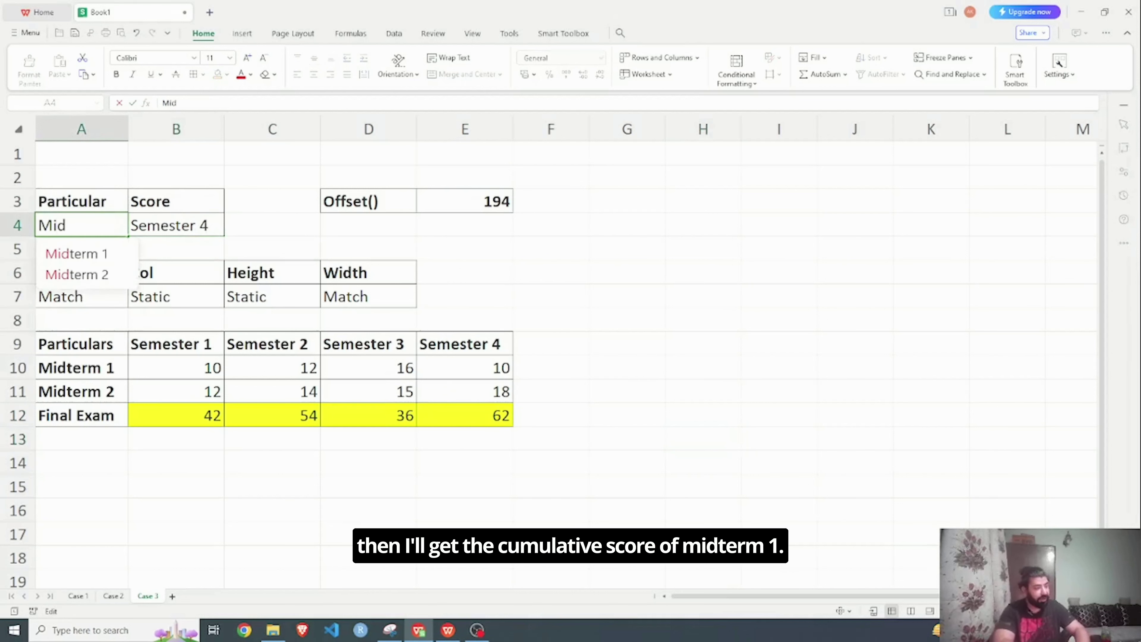
{"action": "type", "text": "t"}
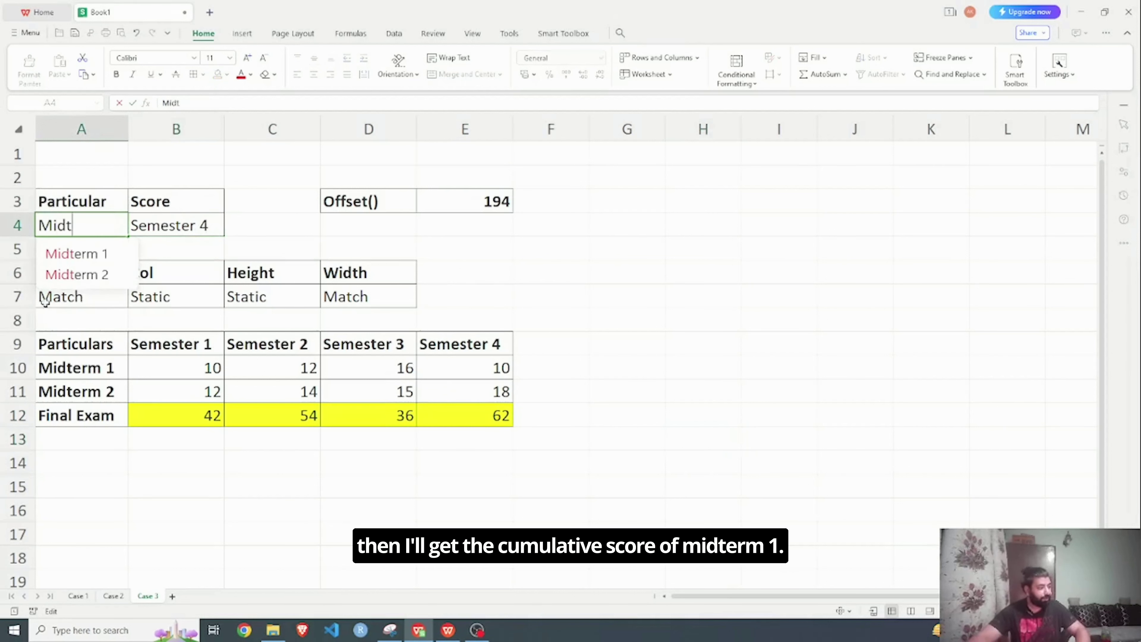
{"action": "left_click", "coordinate": [54, 255]}
{"action": "left_click", "coordinate": [496, 219]}
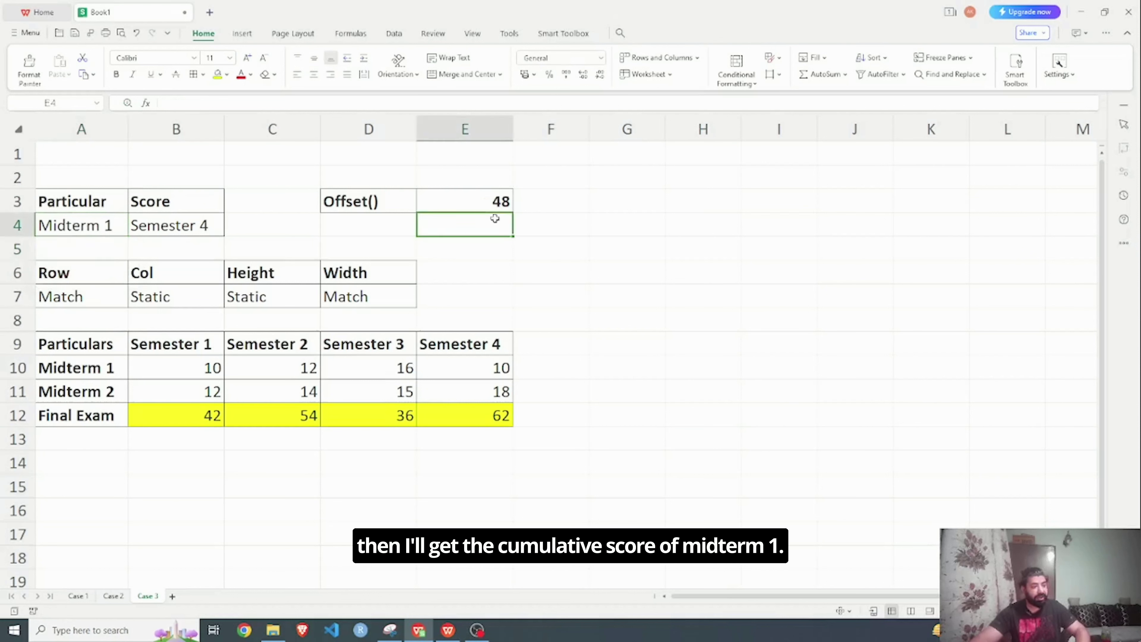
Enter a SUM formula in G10 over the Midterm 1 scores B10:E10 to cross-check the OFFSET total
{"action": "left_click", "coordinate": [605, 371]}
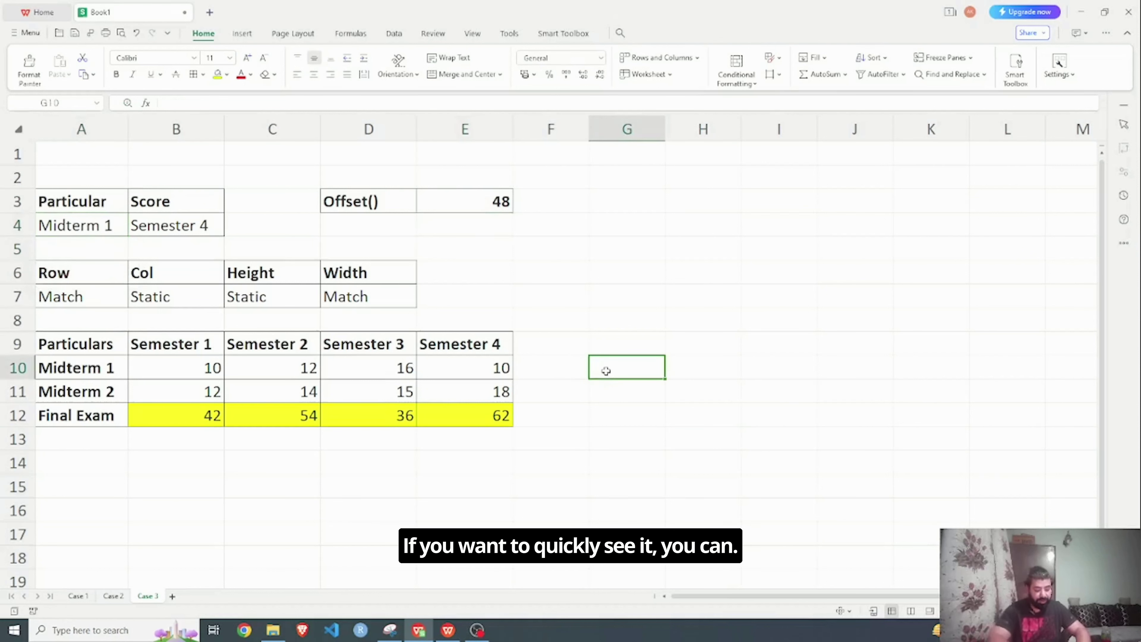
{"action": "type", "text": "=sum("}
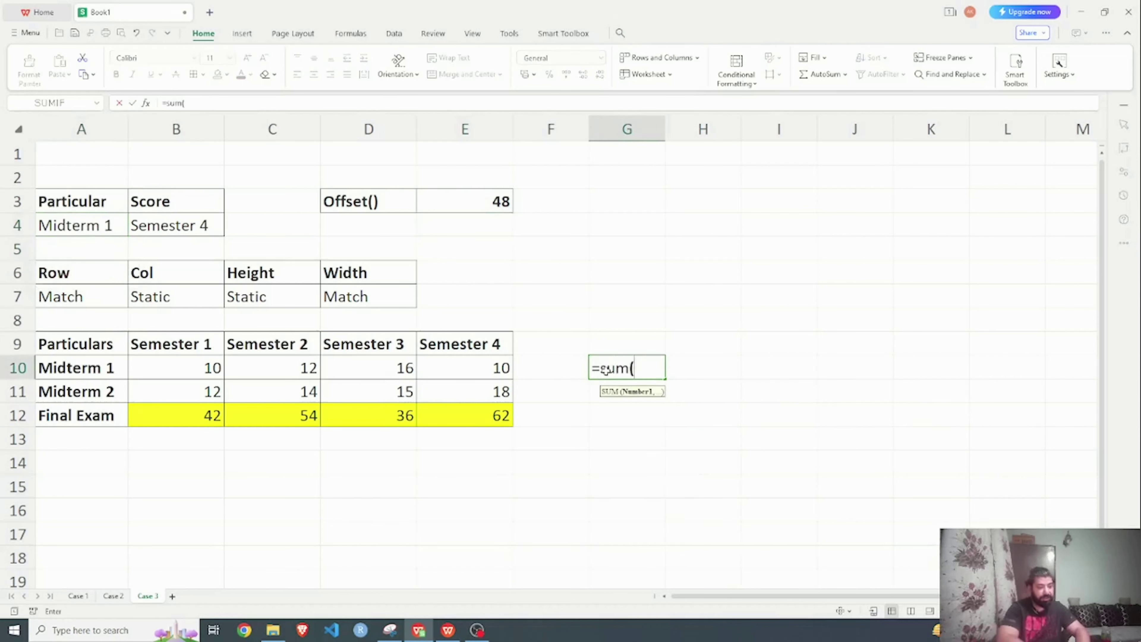
{"action": "left_click_drag", "start_coordinate": [212, 370], "coordinate": [458, 364]}
{"action": "type", "text": ")"}
{"action": "key", "text": "Return"}
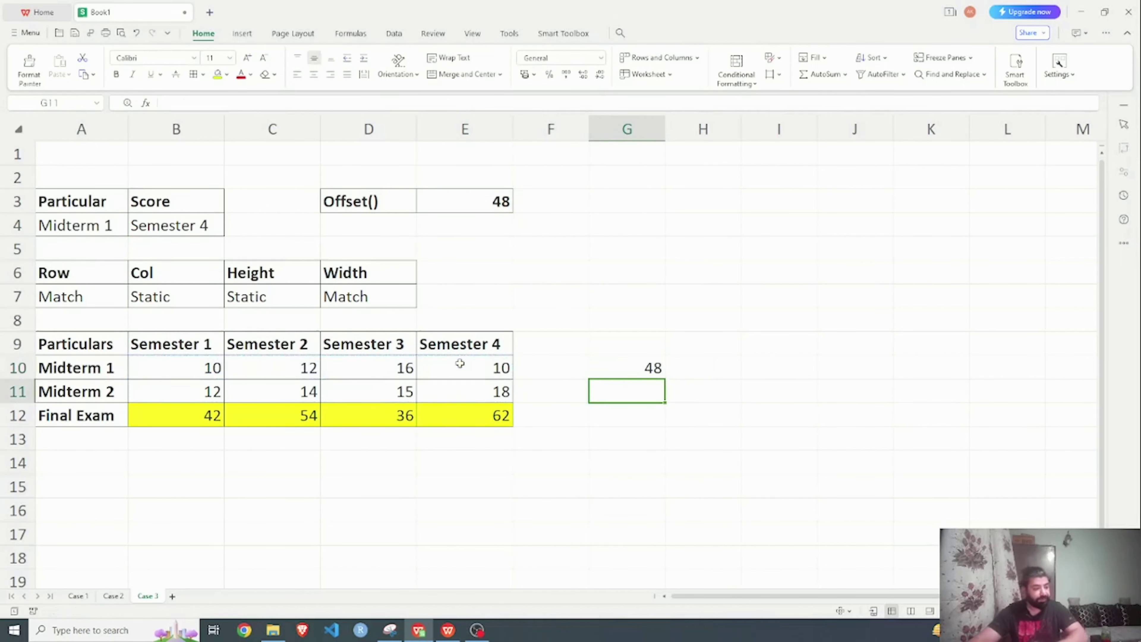
Change the semester in B4 to Semester 3 and check the total in E3
{"action": "double_click", "coordinate": [208, 225]}
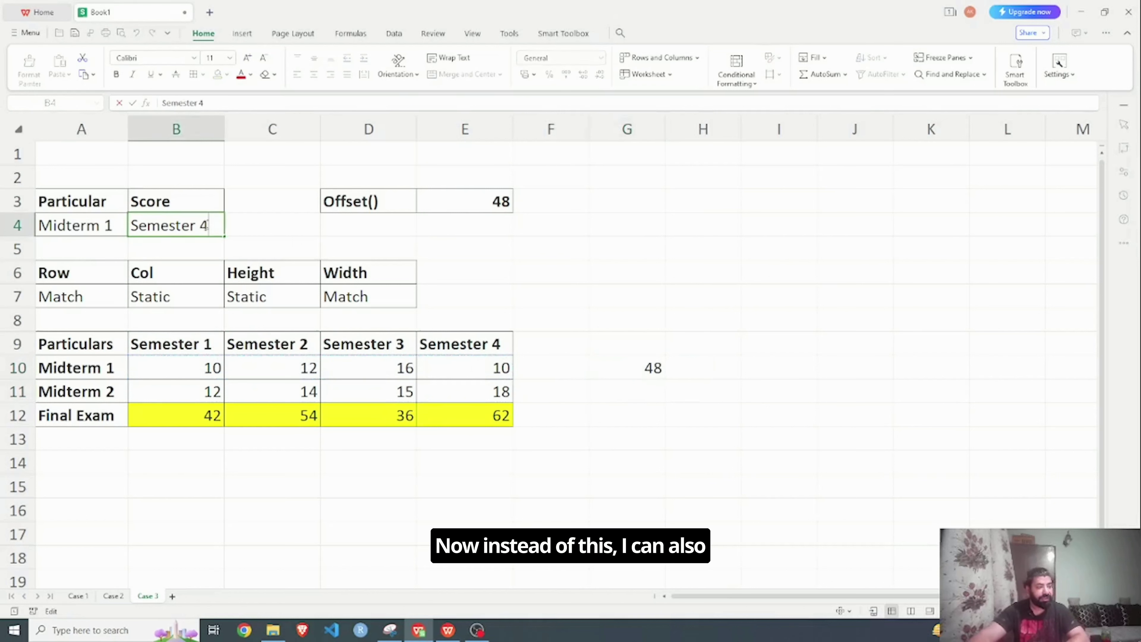
{"action": "key", "text": "BackSpace"}
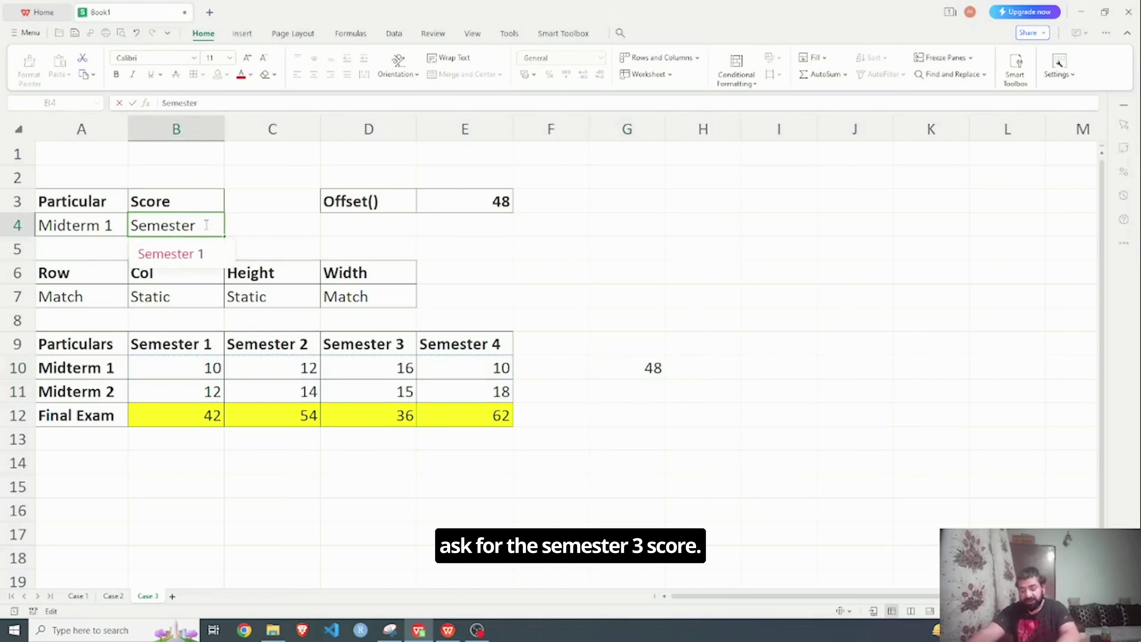
{"action": "type", "text": "3"}
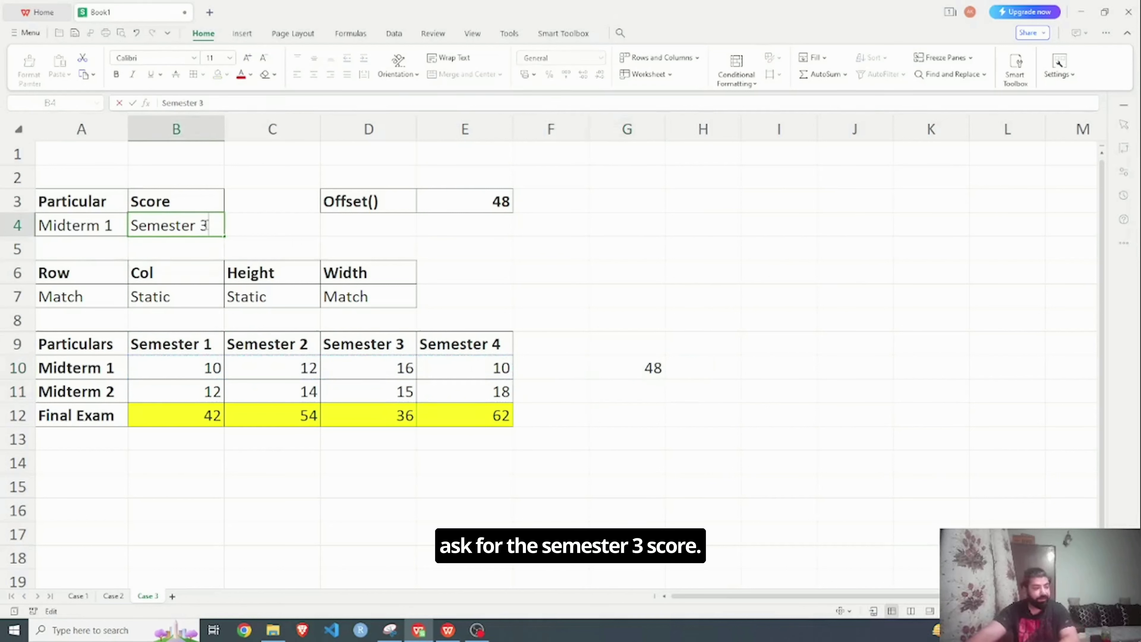
{"action": "key", "text": "Return"}
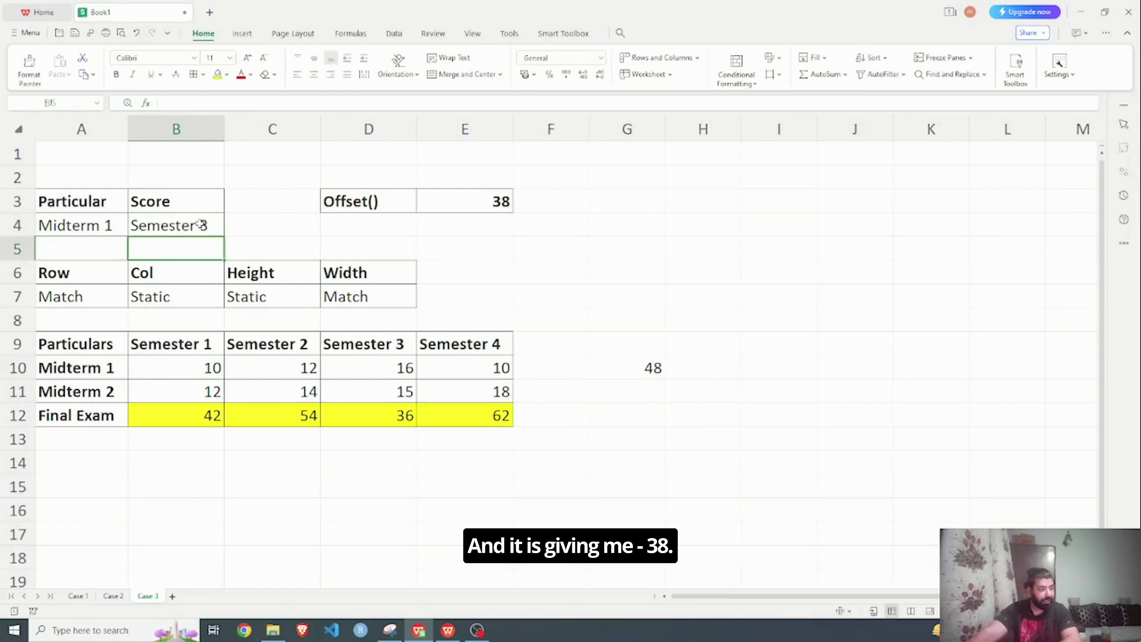
{"action": "left_click", "coordinate": [467, 202]}
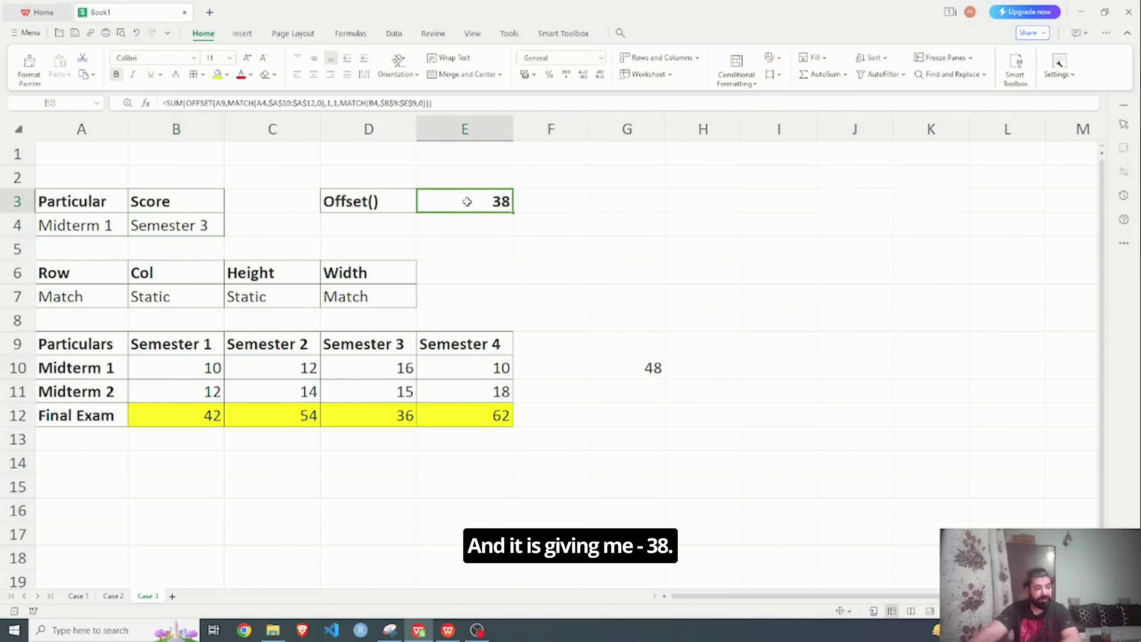
Color the Midterm 1 score for Semester 4 in E10 red to mark it as excluded from the total
{"action": "left_click", "coordinate": [466, 366]}
{"action": "left_click", "coordinate": [241, 74]}
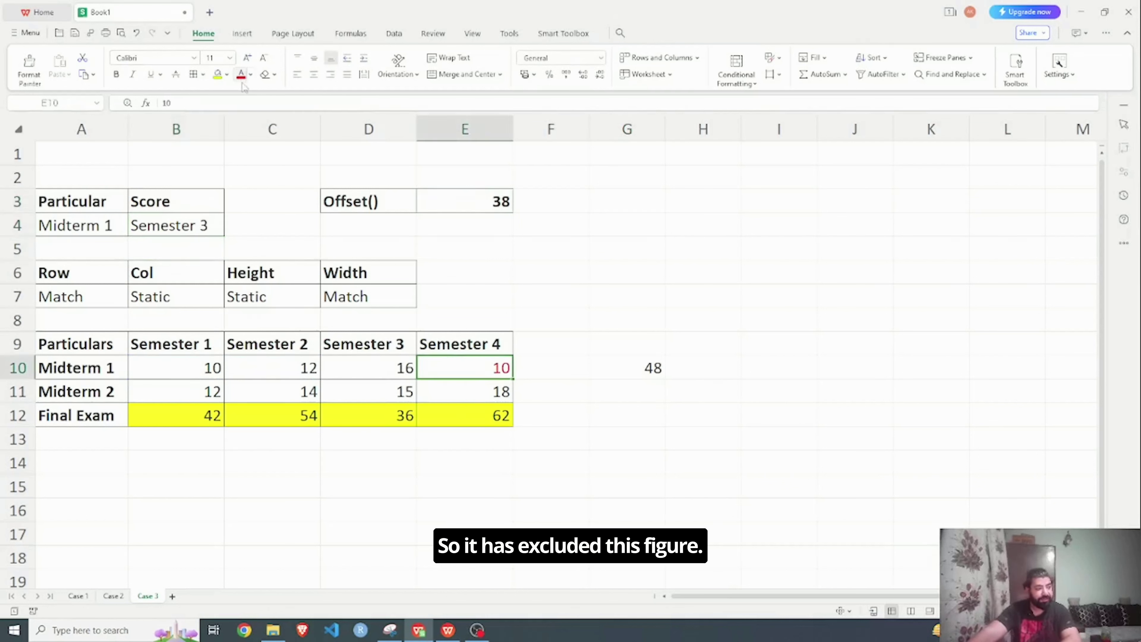
{"action": "left_click", "coordinate": [623, 290]}
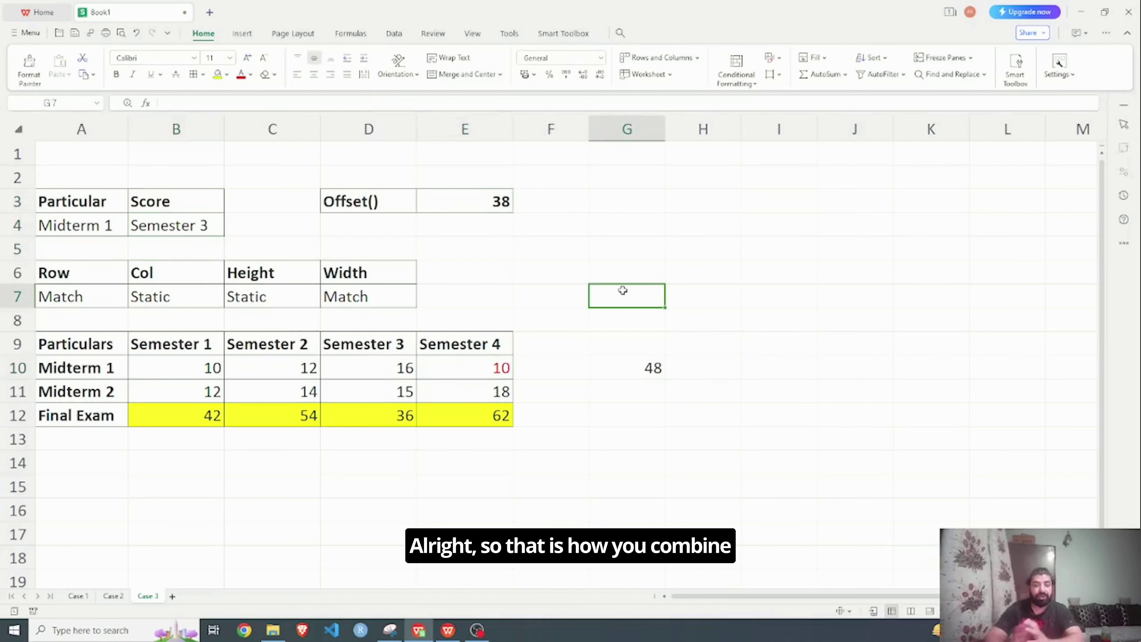